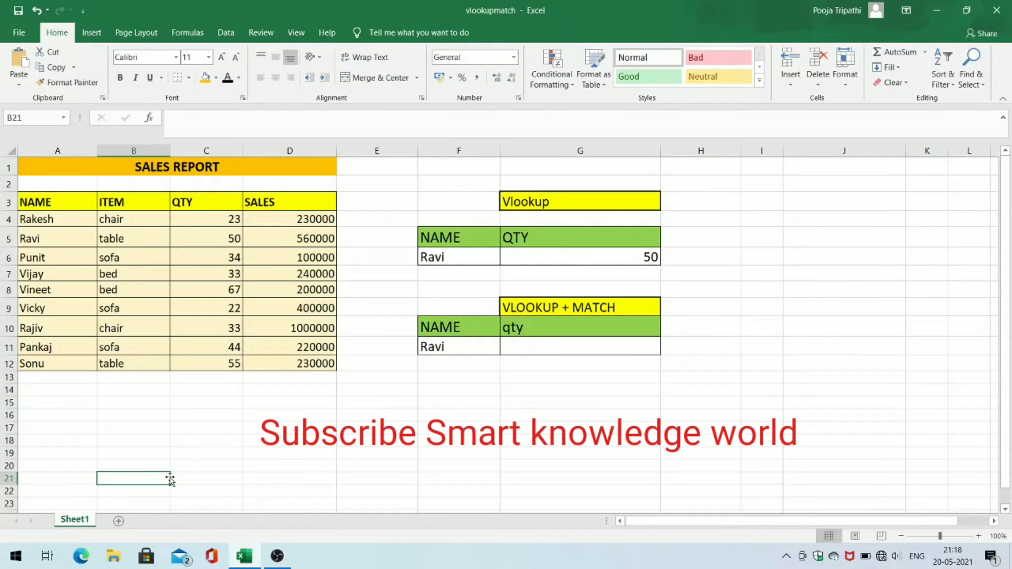
# Examine the Vlookup example by comparing the lookup name in F6 and formula in G6 with the sales report's NAME column
pyautogui.click(468, 262)
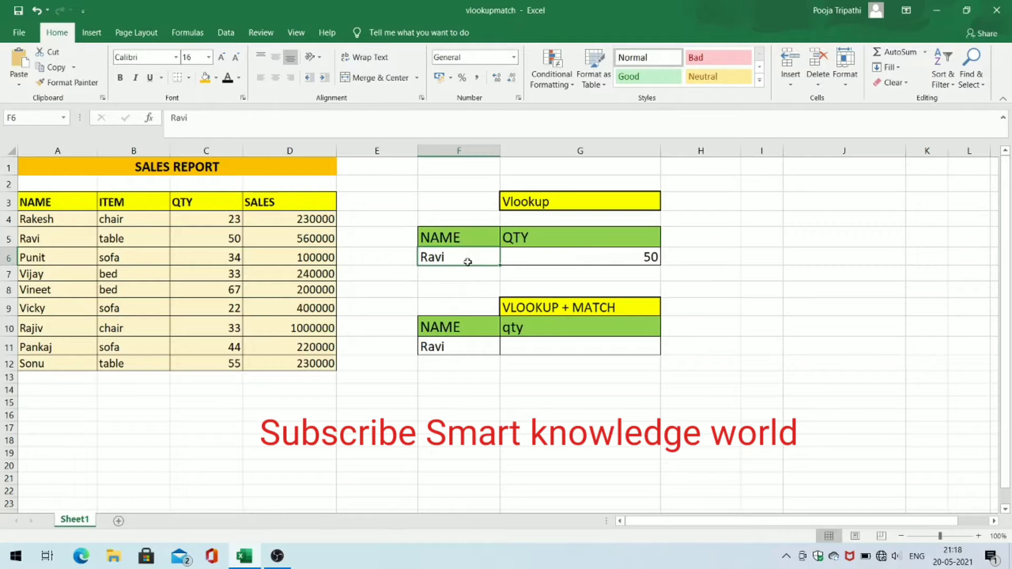
pyautogui.moveTo(53, 206); pyautogui.dragTo(41, 368)
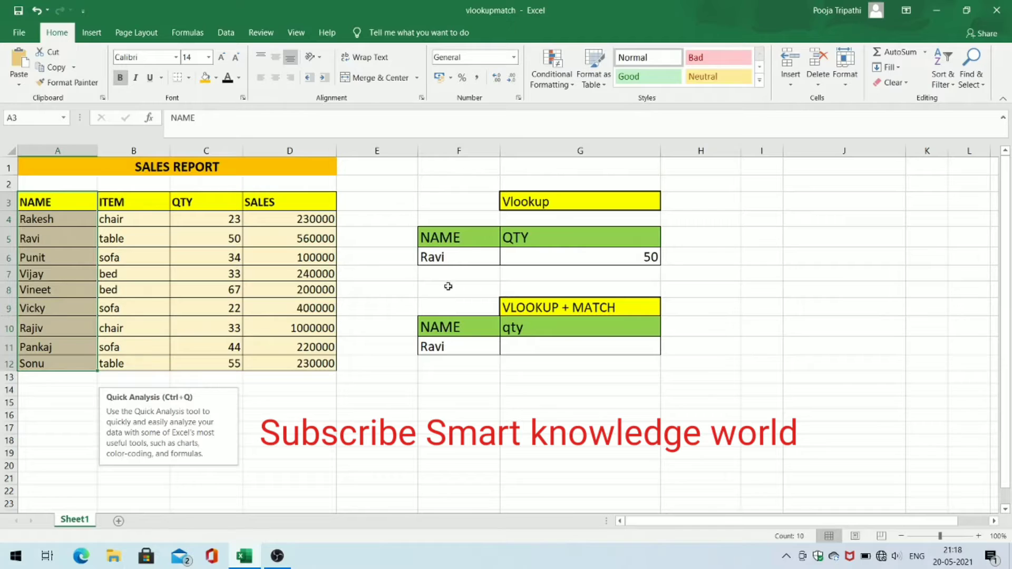
pyautogui.click(469, 254)
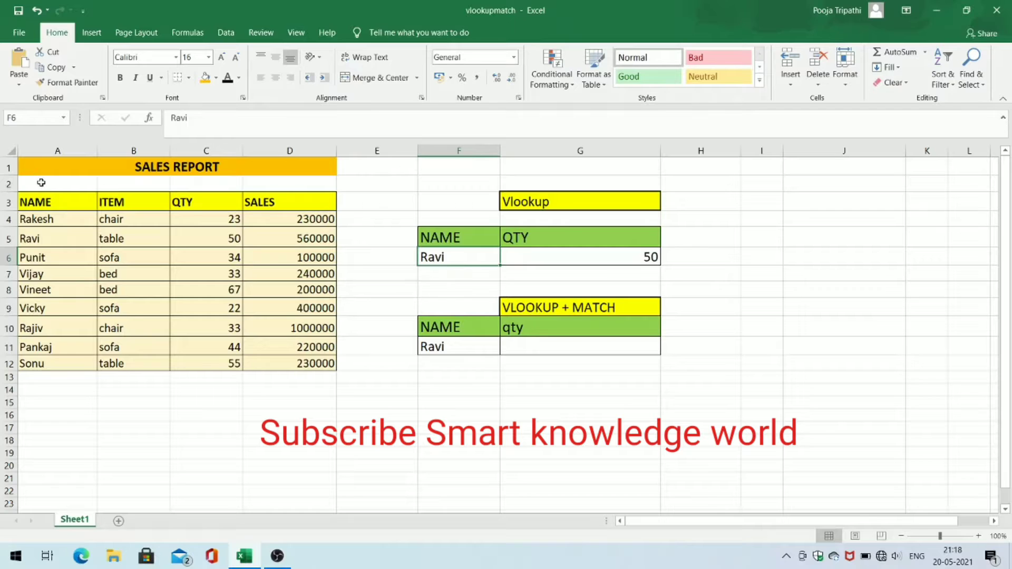
pyautogui.moveTo(49, 200); pyautogui.dragTo(50, 363)
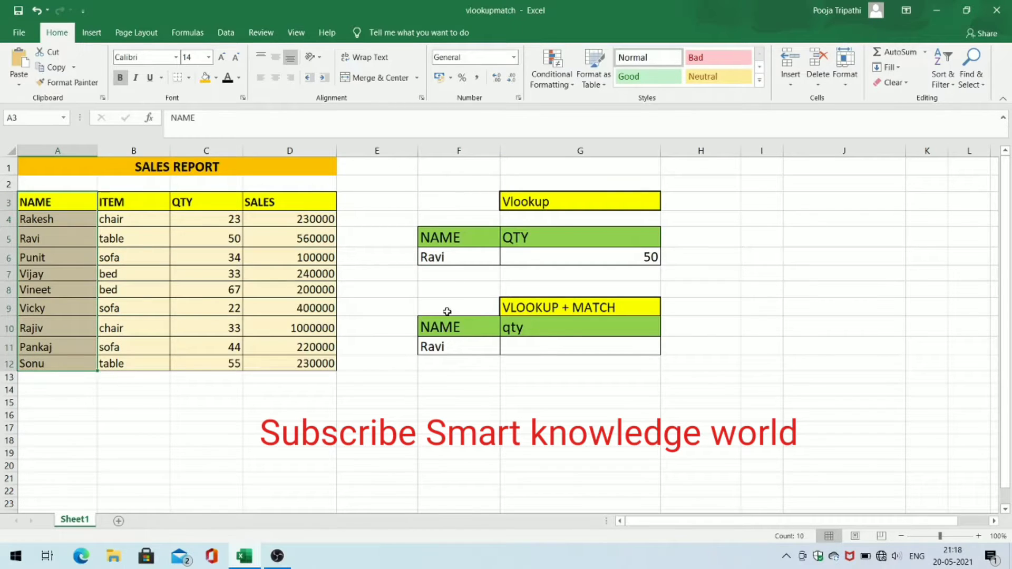
pyautogui.click(481, 259)
pyautogui.click(517, 256)
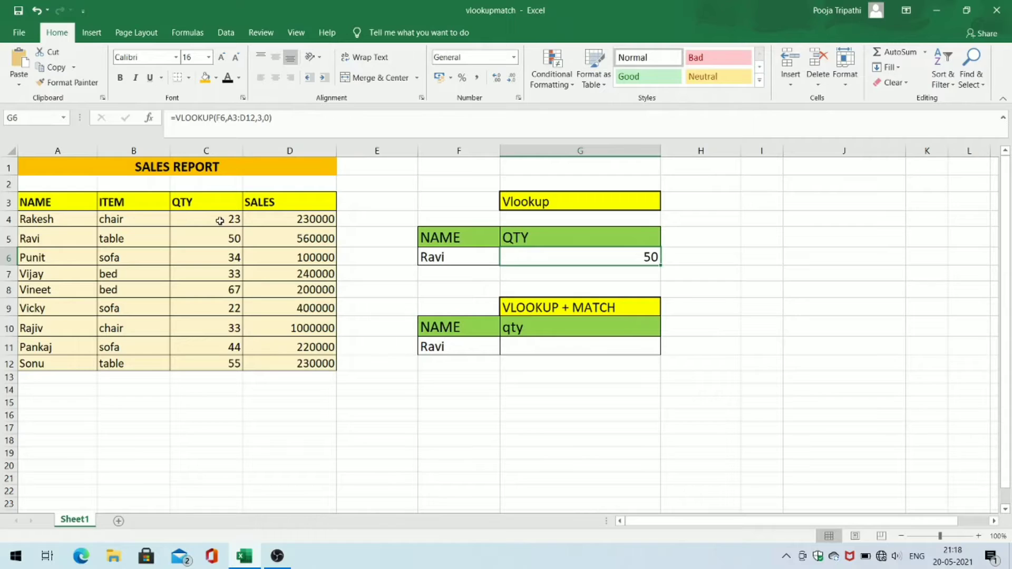
pyautogui.click(466, 259)
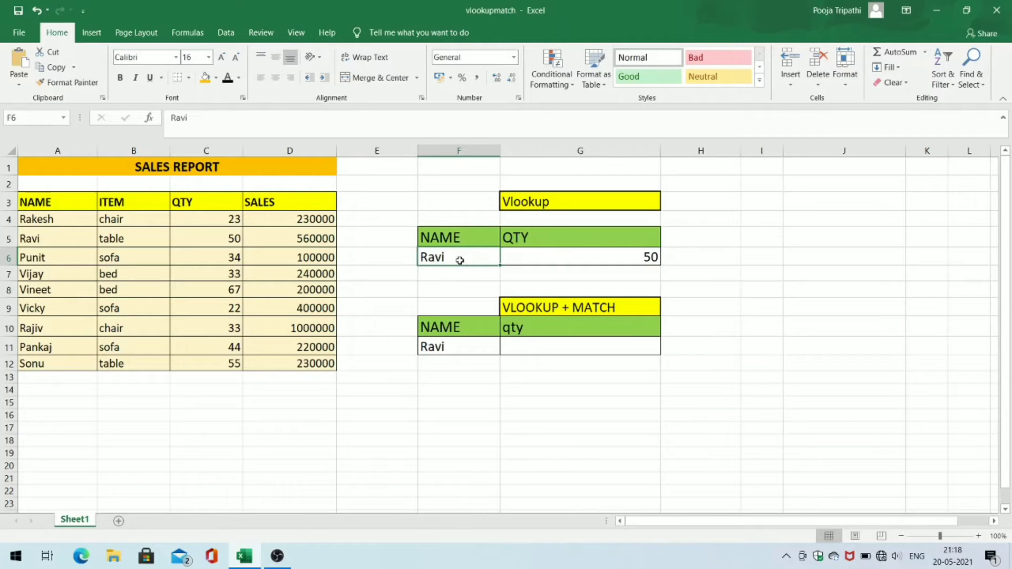
pyautogui.click(526, 259)
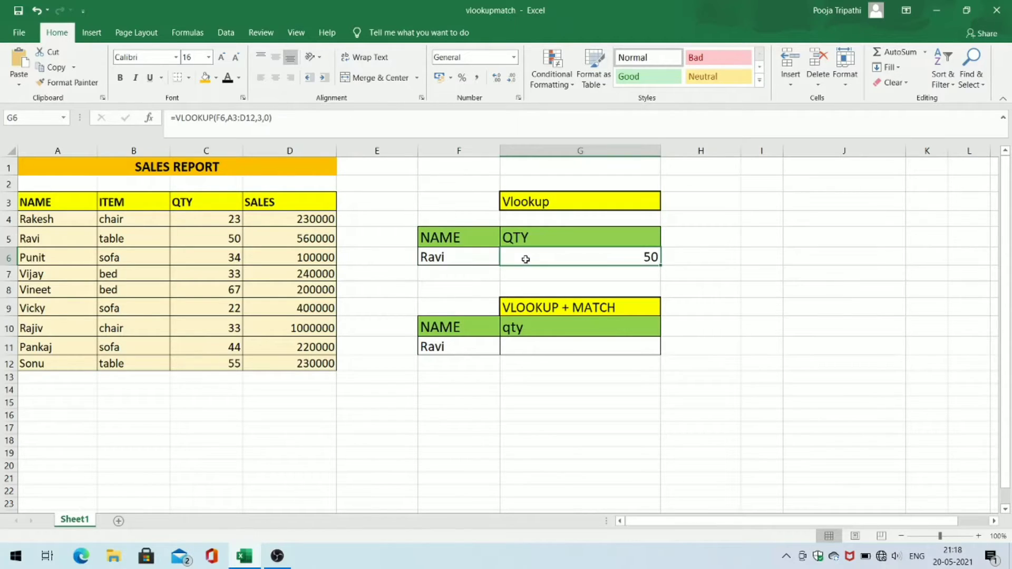
pyautogui.click(469, 260)
pyautogui.moveTo(82, 201); pyautogui.dragTo(44, 373)
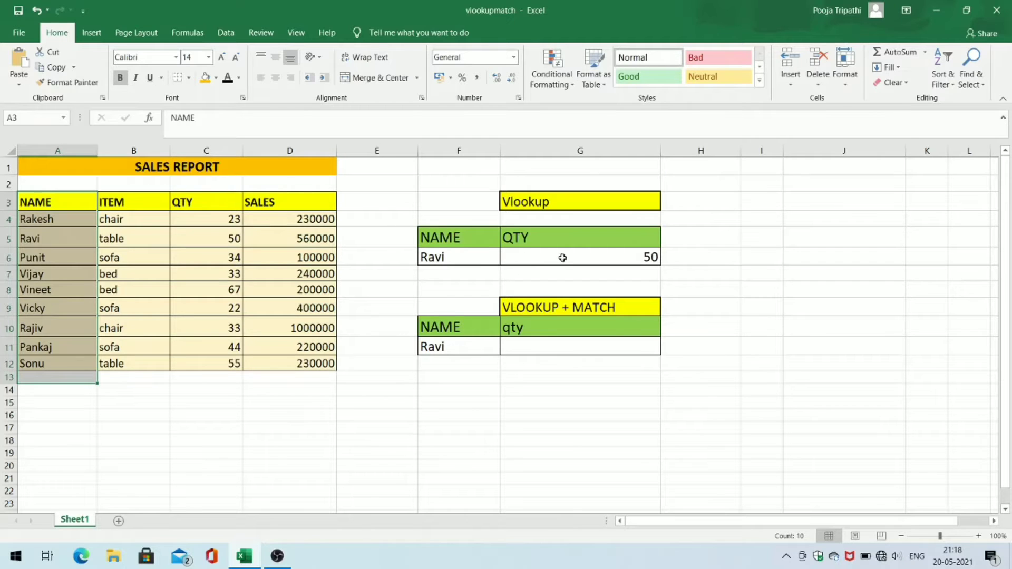
# Examine the QTY lookup in G5:G6 and trace it to the matching name and quantity in A5 and C5
pyautogui.click(563, 239)
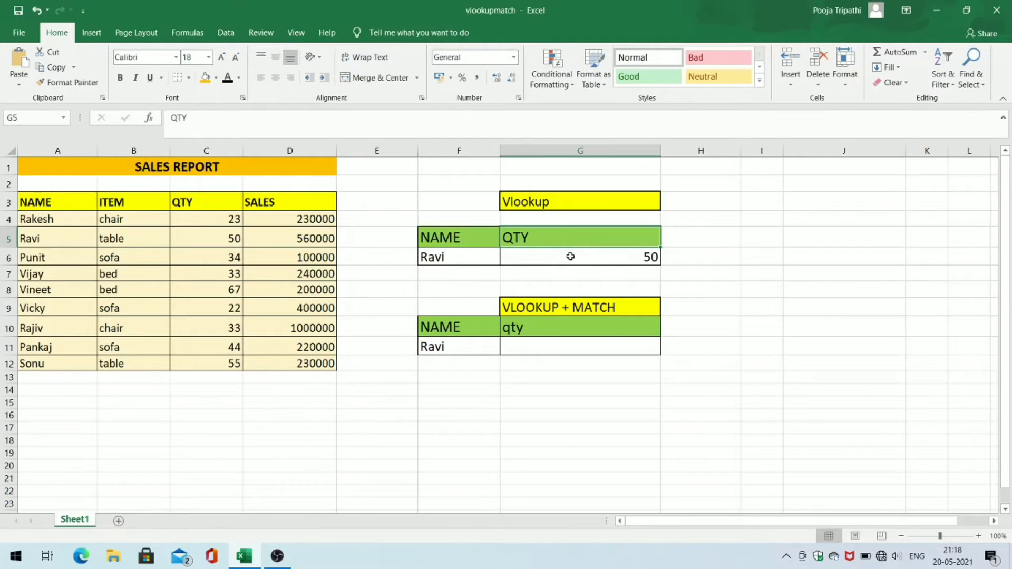
pyautogui.click(488, 260)
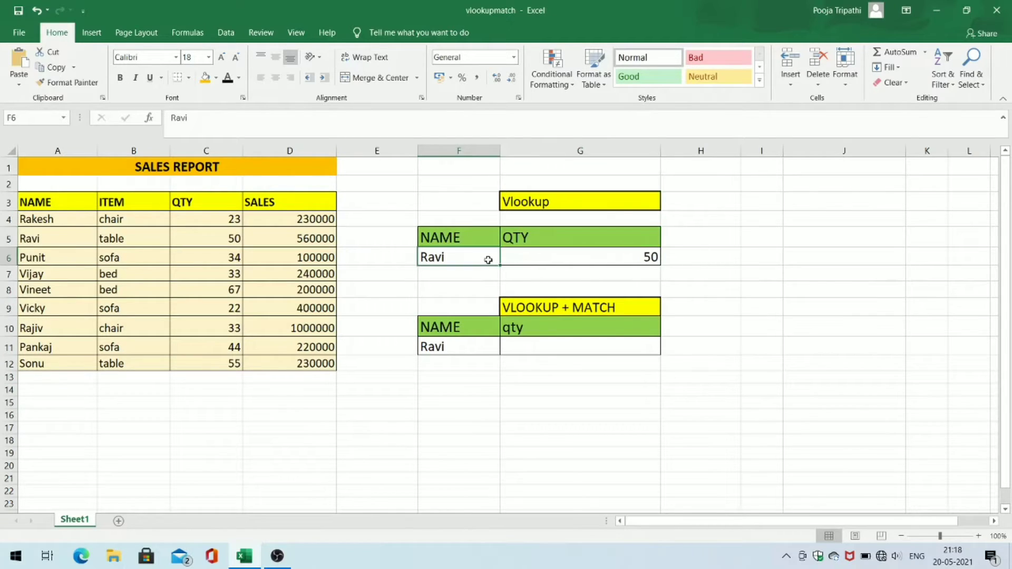
pyautogui.click(549, 258)
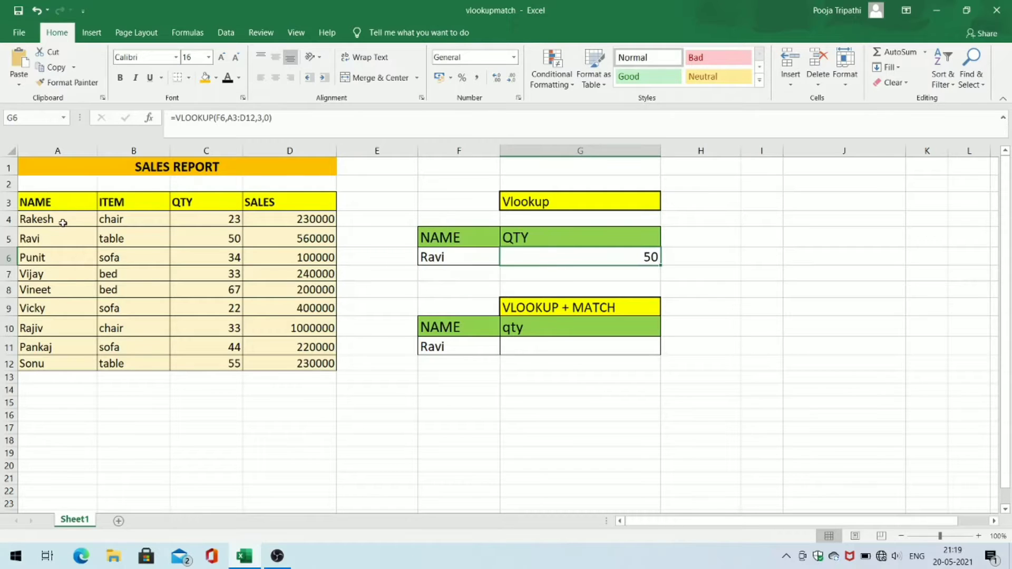
pyautogui.click(93, 239)
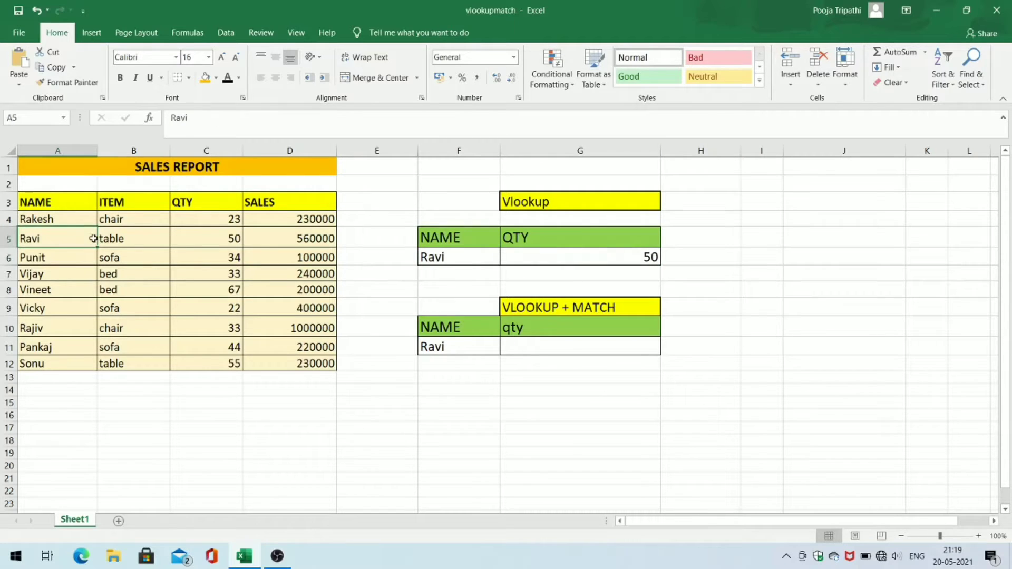
pyautogui.click(201, 239)
pyautogui.click(519, 262)
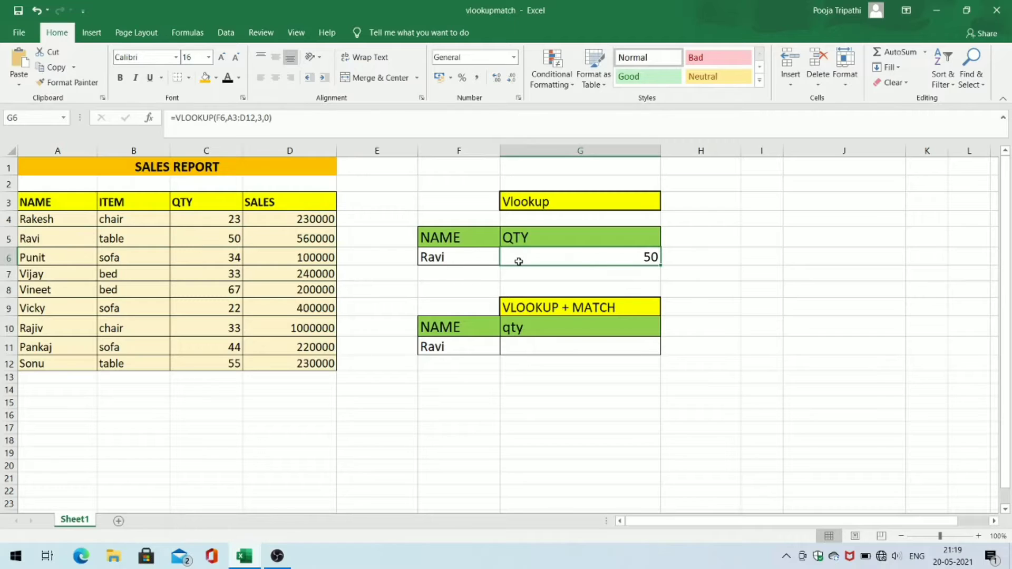
pyautogui.click(456, 259)
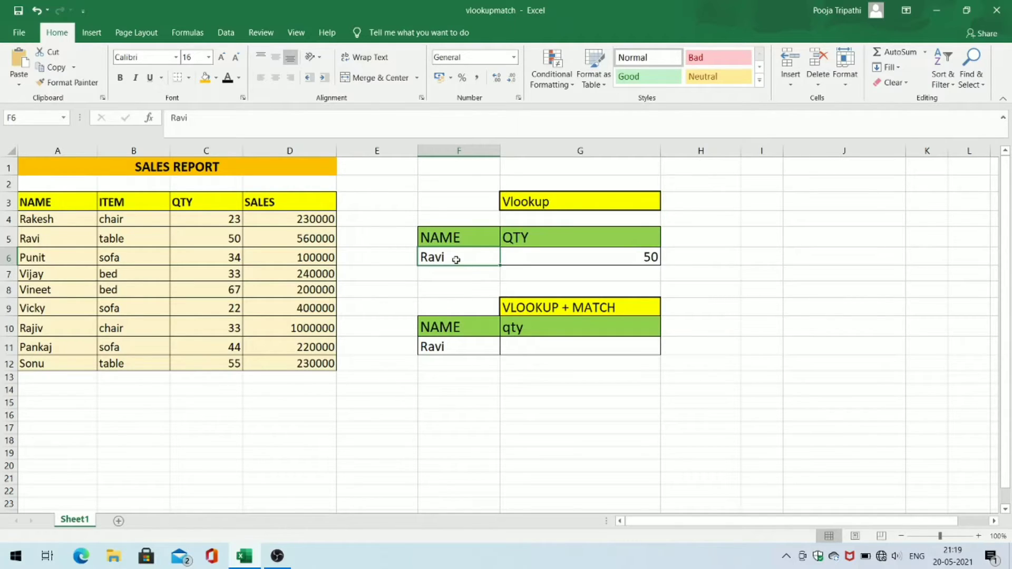
pyautogui.click(522, 261)
pyautogui.click(532, 238)
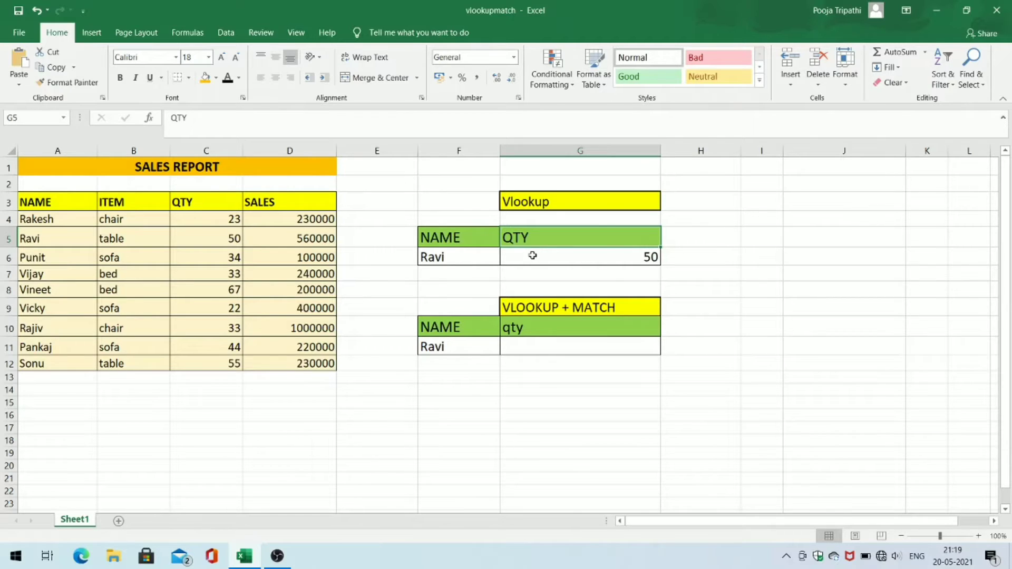
pyautogui.click(532, 256)
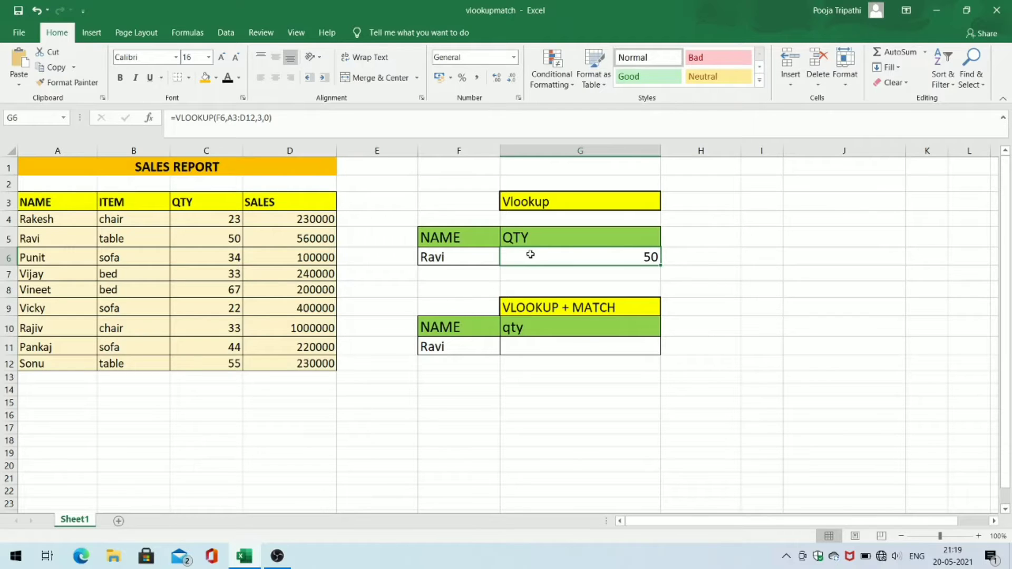
# Examine the VLOOKUP + MATCH block in G9:G11 against the Vlookup block and the report's QTY and SALES columns
pyautogui.click(543, 311)
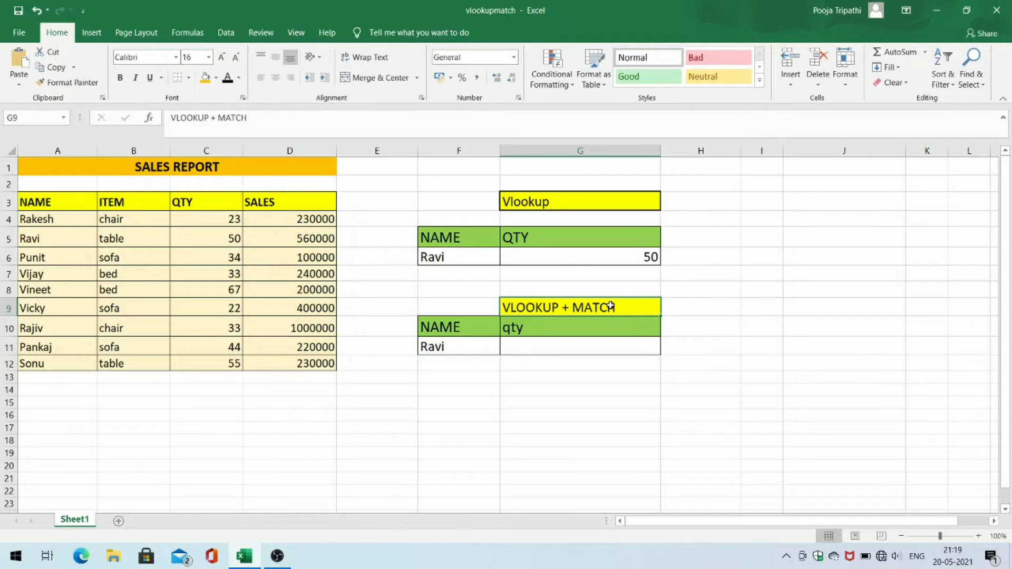
pyautogui.click(550, 240)
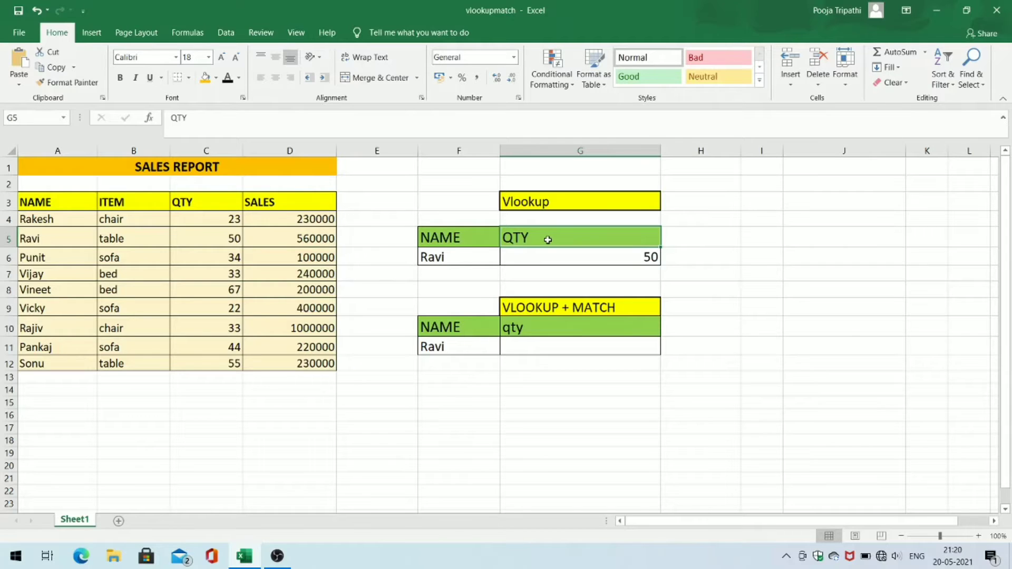
pyautogui.click(560, 260)
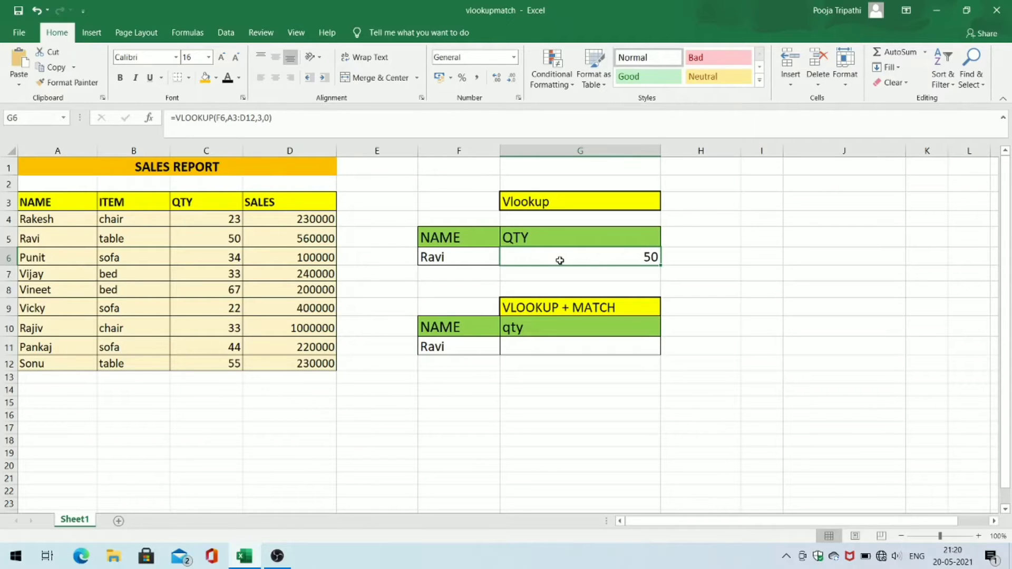
pyautogui.click(549, 343)
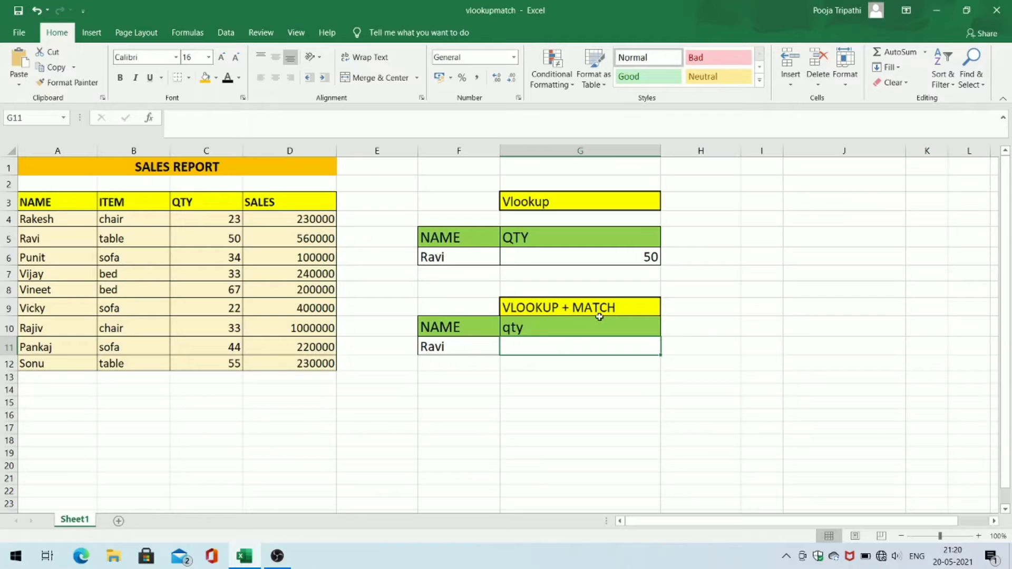
pyautogui.click(567, 330)
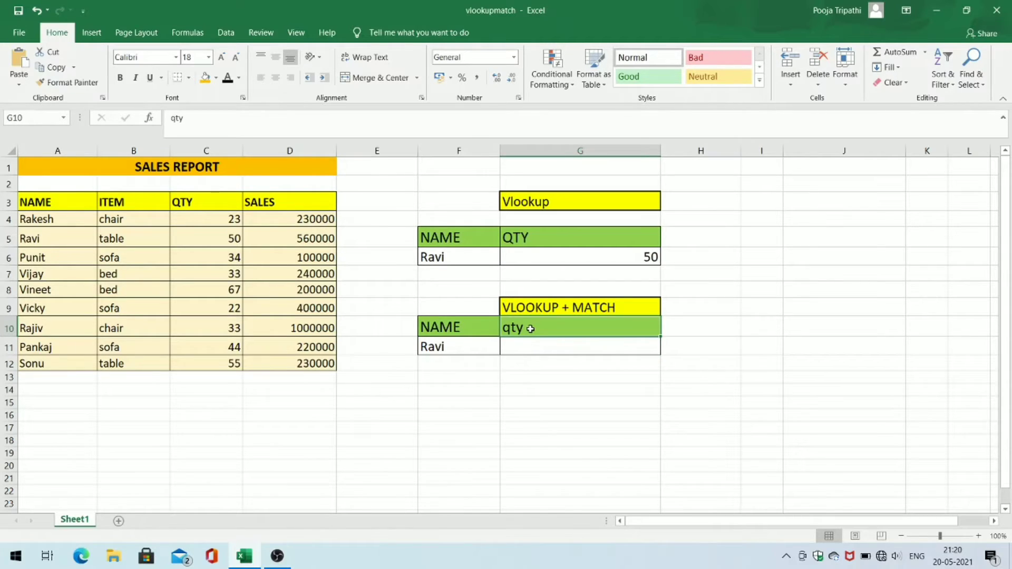
pyautogui.click(211, 209)
pyautogui.click(284, 212)
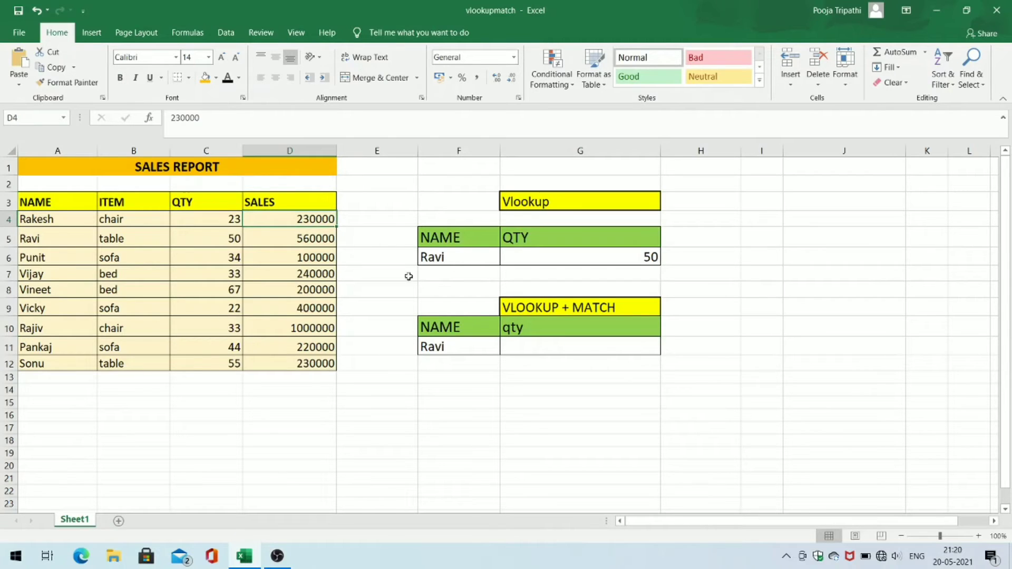
pyautogui.click(304, 197)
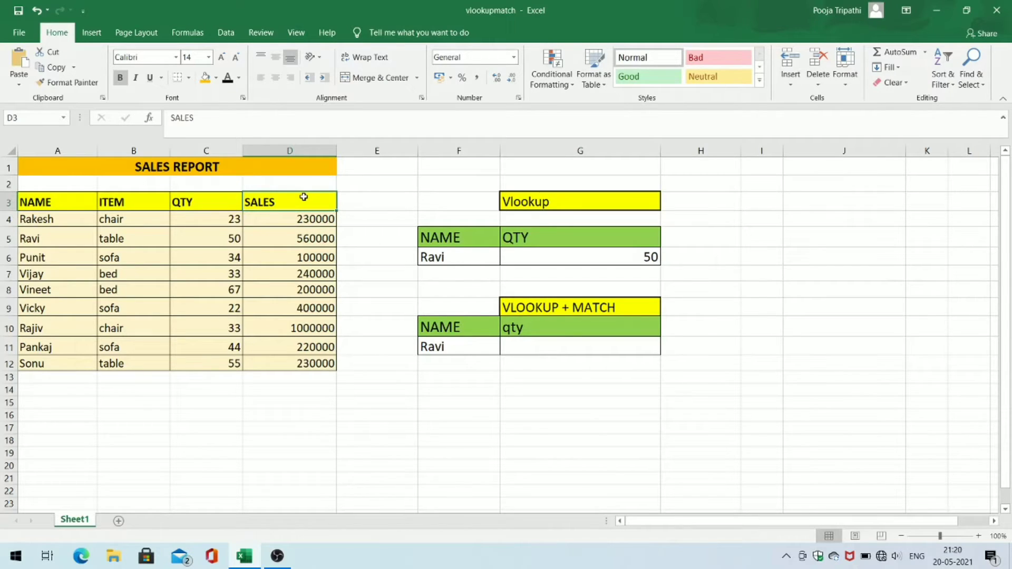
pyautogui.click(537, 336)
pyautogui.click(525, 350)
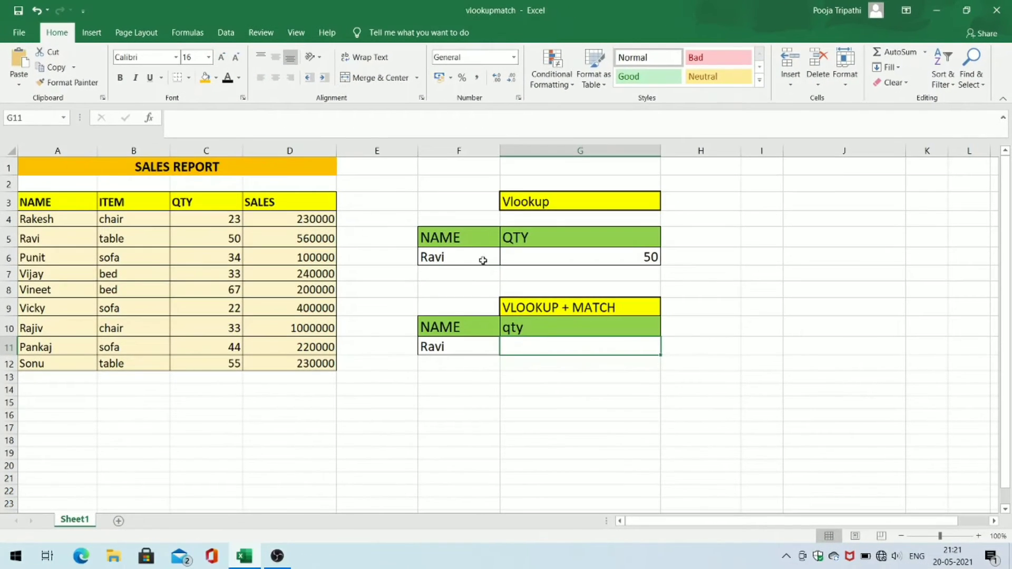
# Clear the existing VLOOKUP formula from the QTY result cell G6
pyautogui.click(483, 261)
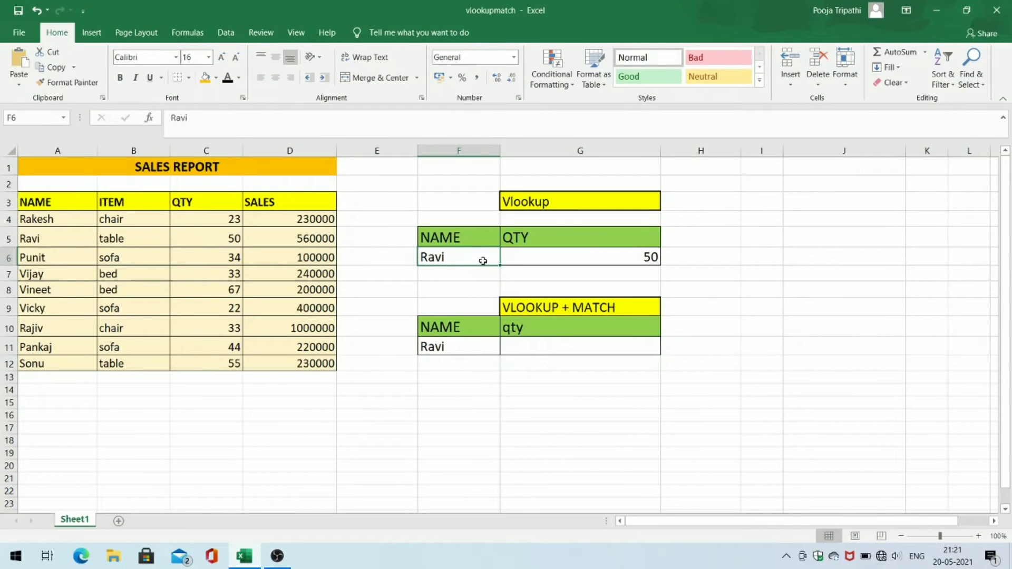
pyautogui.click(542, 261)
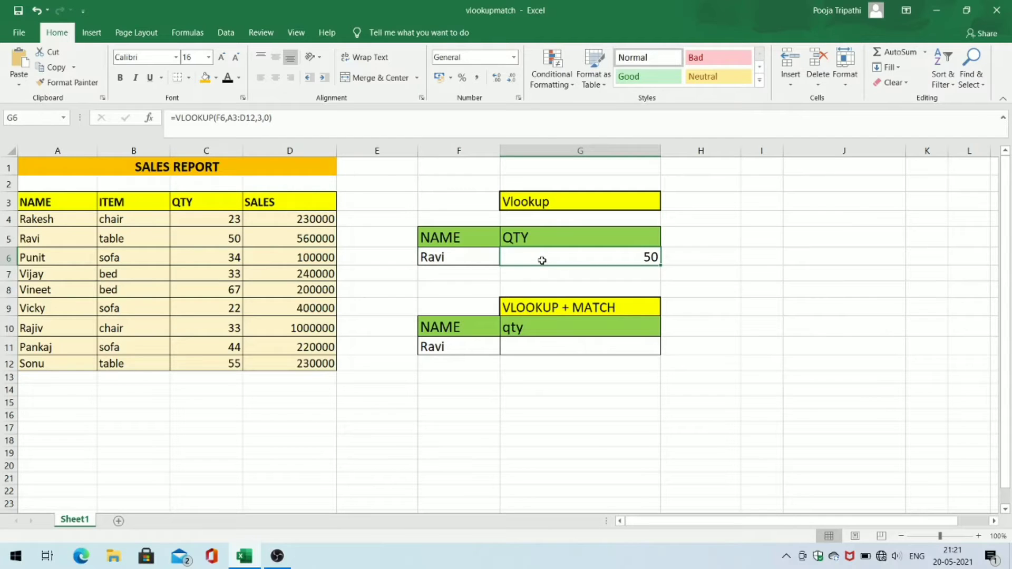
pyautogui.click(469, 261)
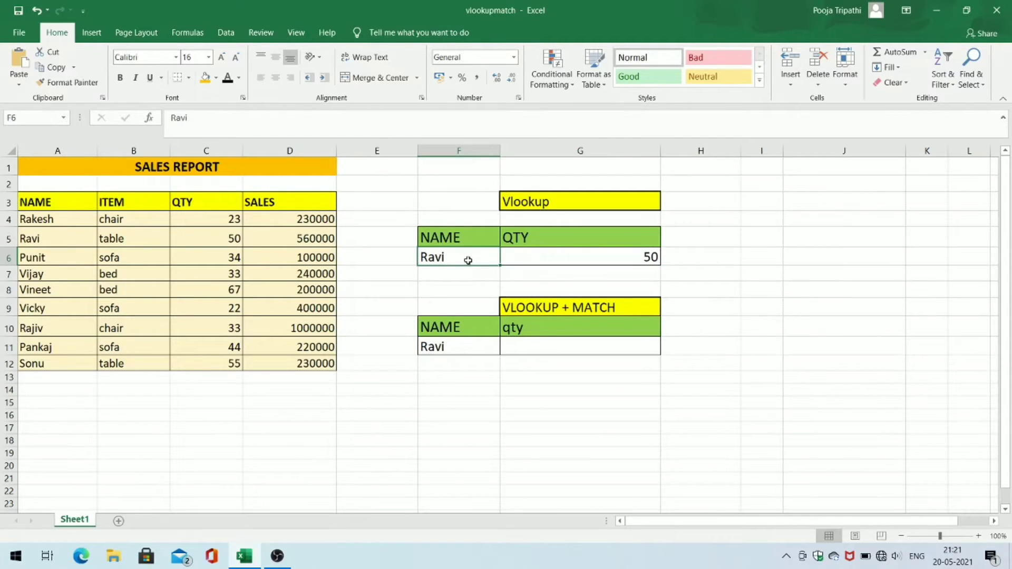
pyautogui.click(520, 261)
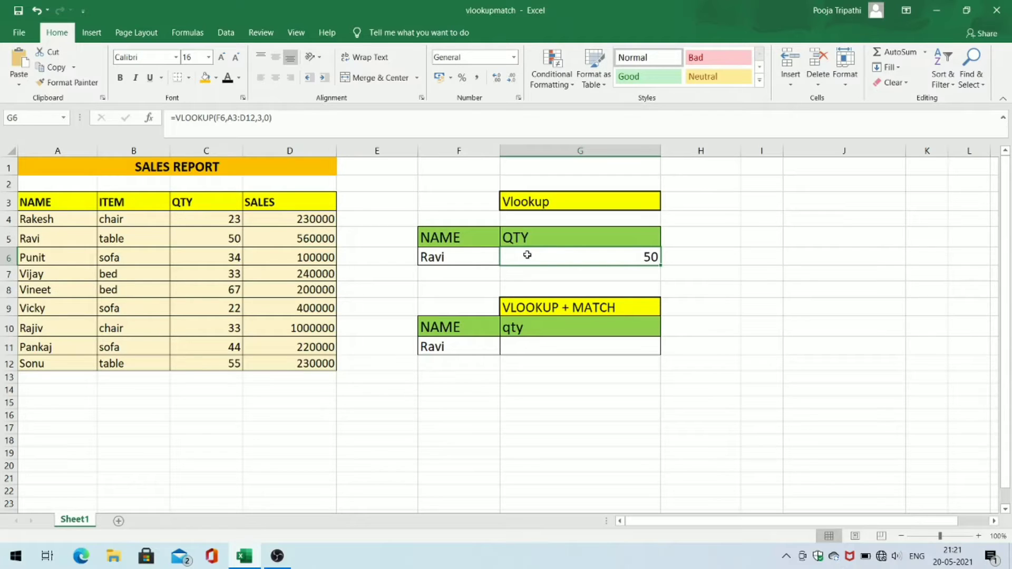
pyautogui.press('Delete')
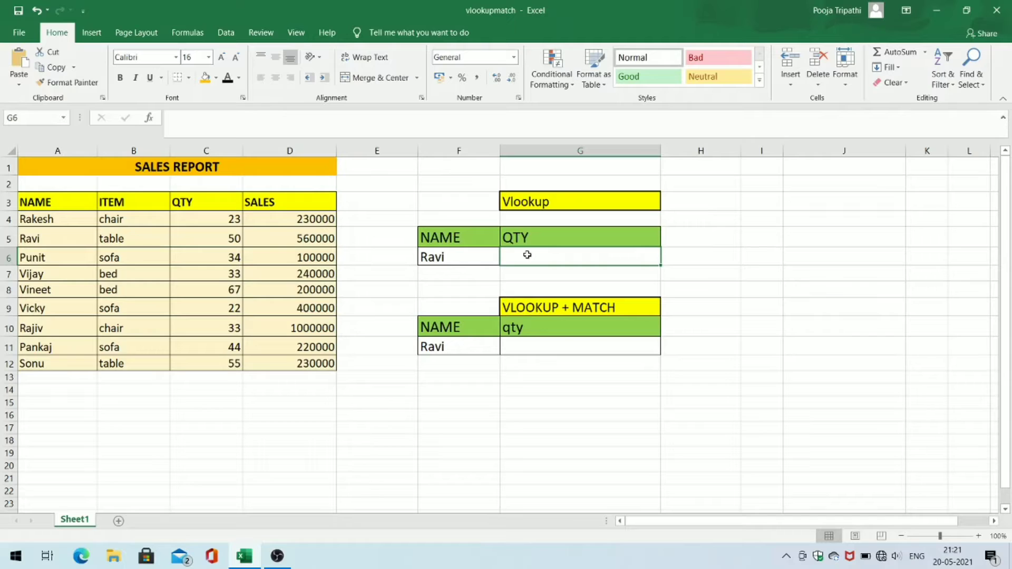
# Enter =VLOOKUP(F6,A3:D12,3,0) in G6 to return the quantity for the lookup name with an exact match
pyautogui.write('=v')
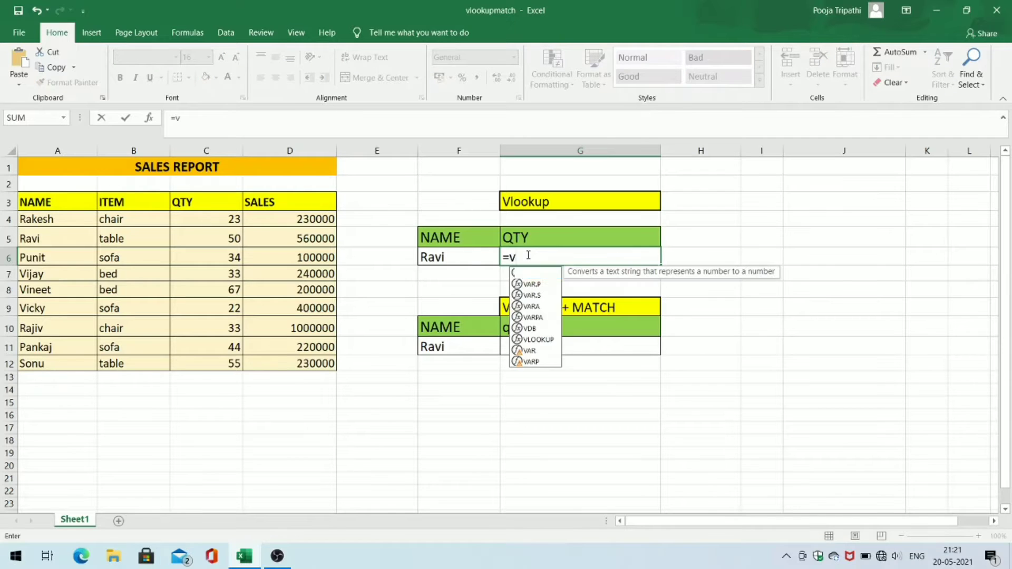
pyautogui.write('lookup')
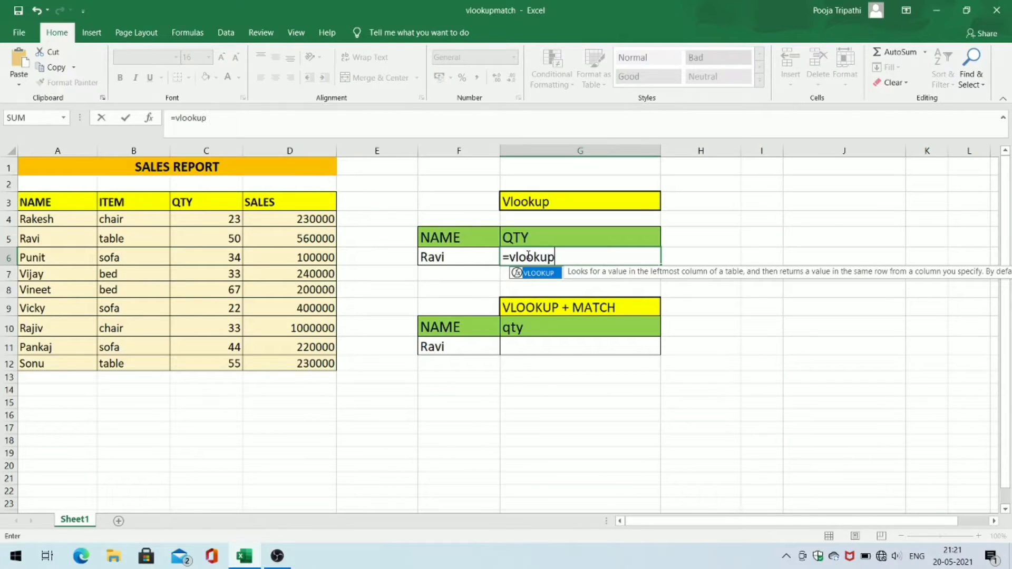
pyautogui.write('(')
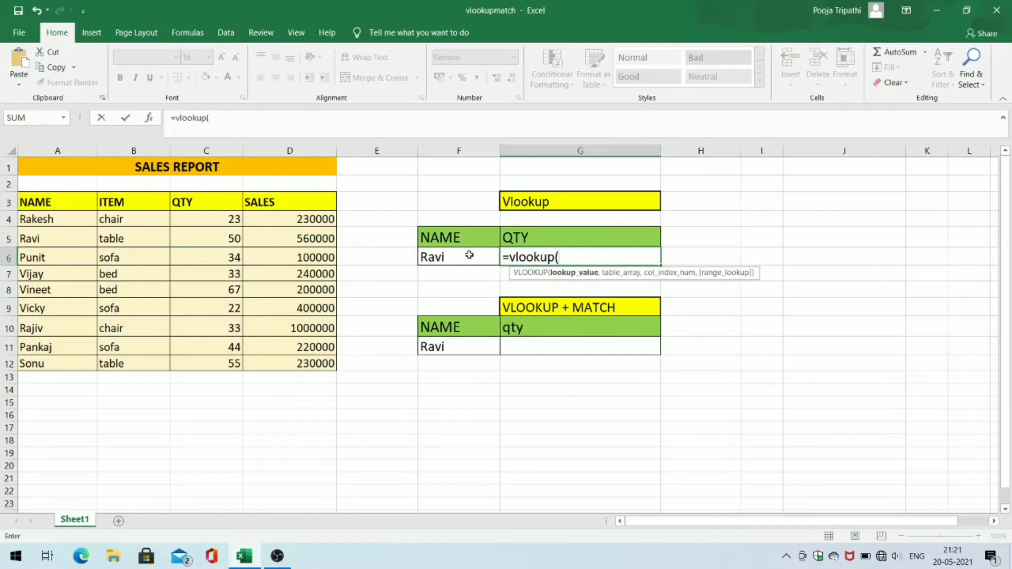
pyautogui.click(469, 255)
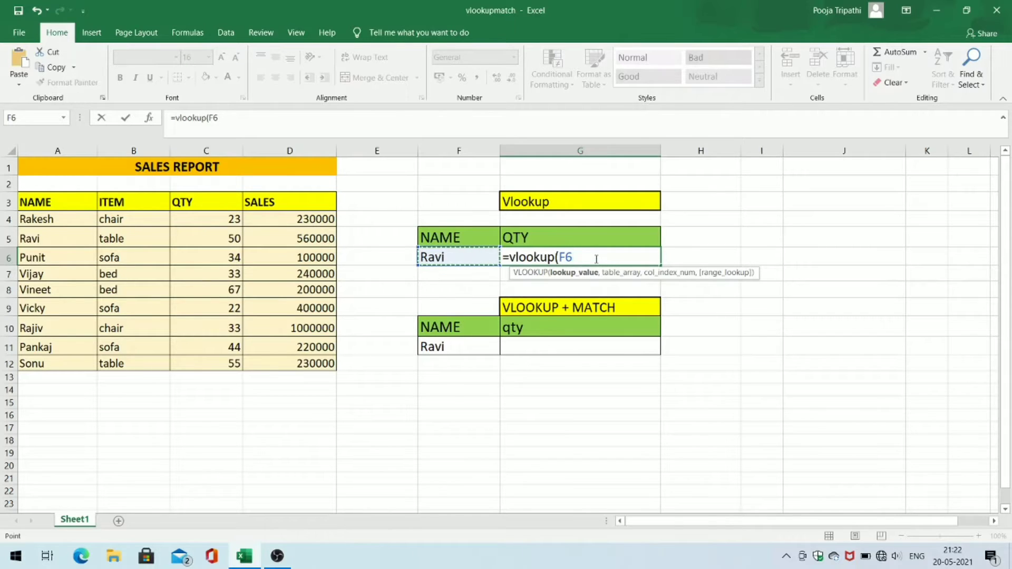
pyautogui.write(',')
pyautogui.moveTo(48, 206); pyautogui.dragTo(251, 371)
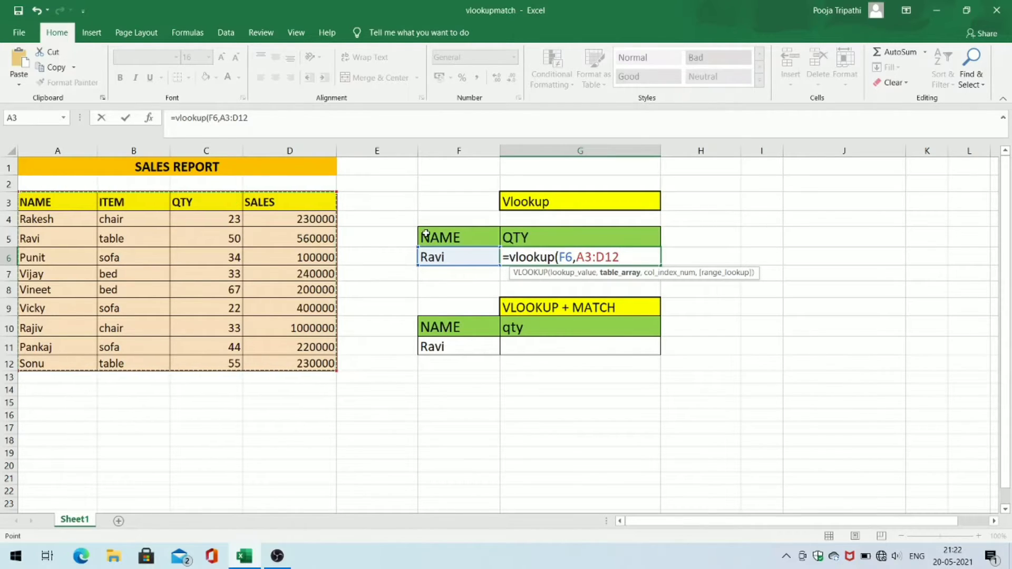
pyautogui.write(',')
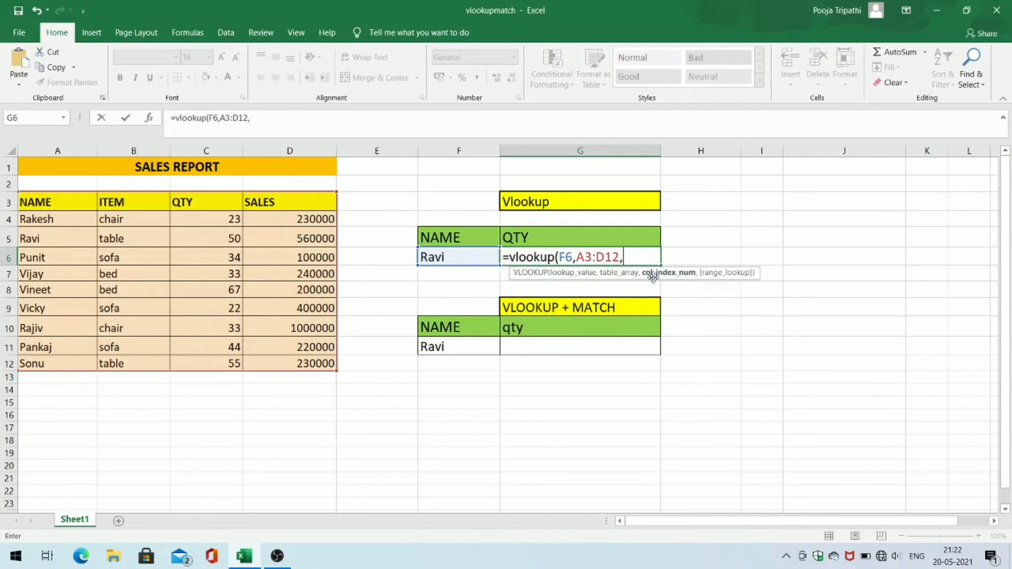
pyautogui.write('3')
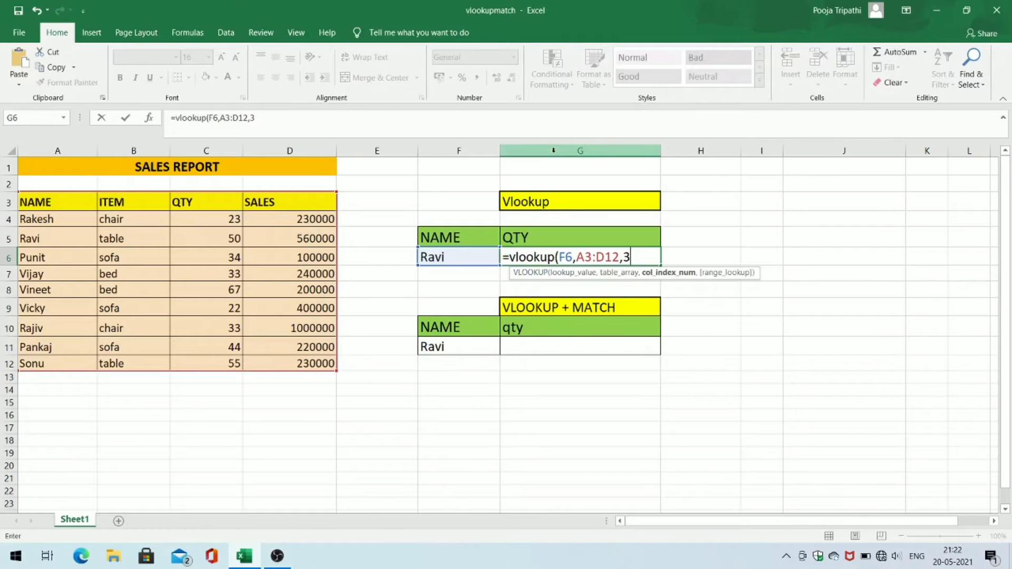
pyautogui.write(',')
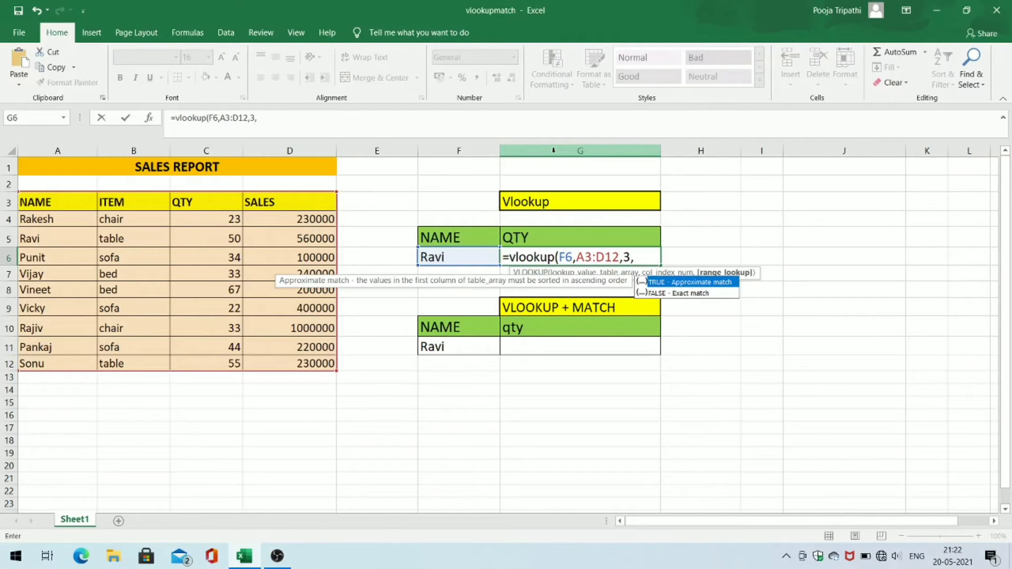
pyautogui.write('0')
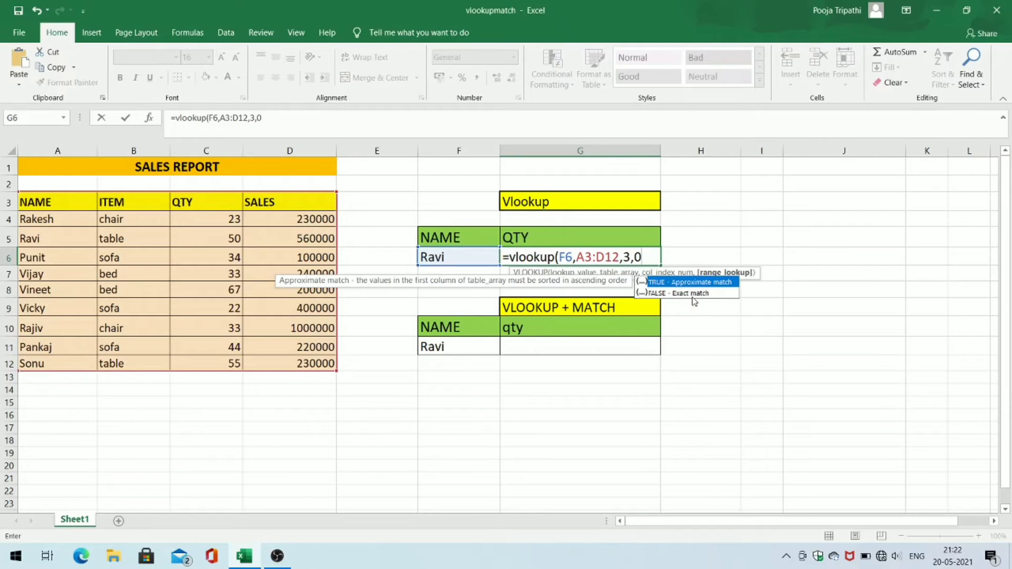
pyautogui.write(')')
pyautogui.press('Return')
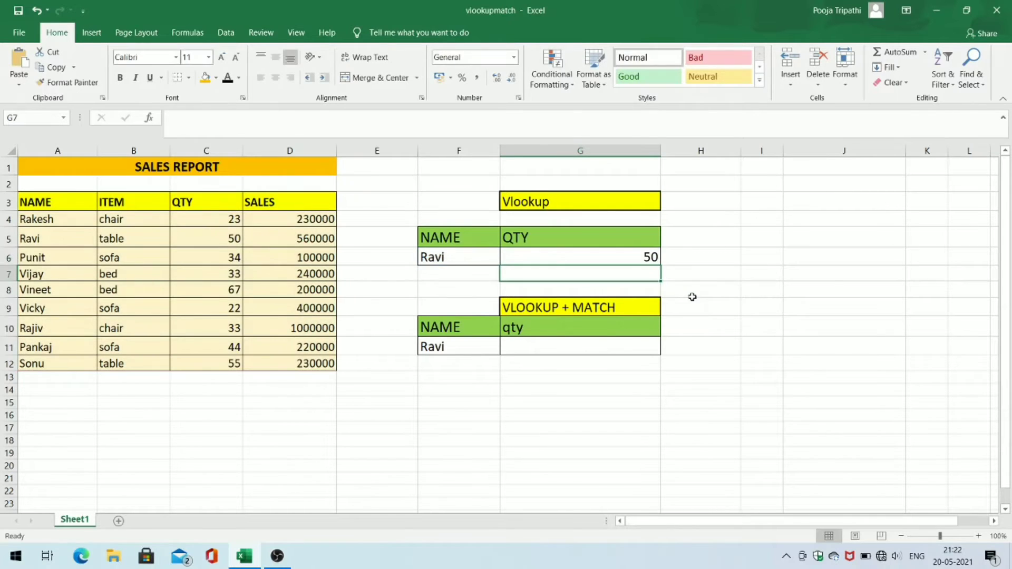
# Test the G6 lookup by replacing the name in F6 with the one listed in A6 of the sales report
pyautogui.press('Up')
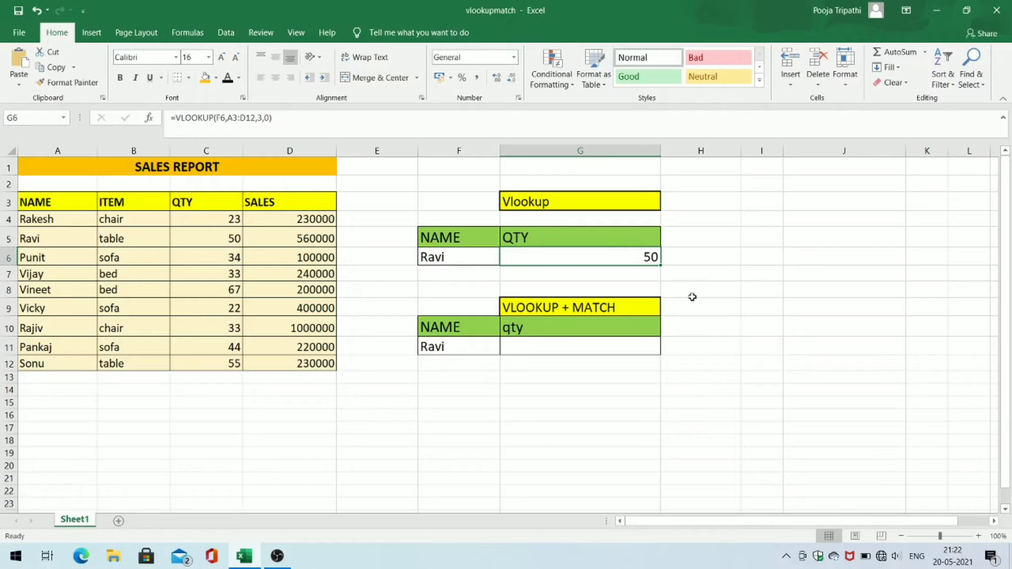
pyautogui.press('Left')
pyautogui.press('Right')
pyautogui.press('Left')
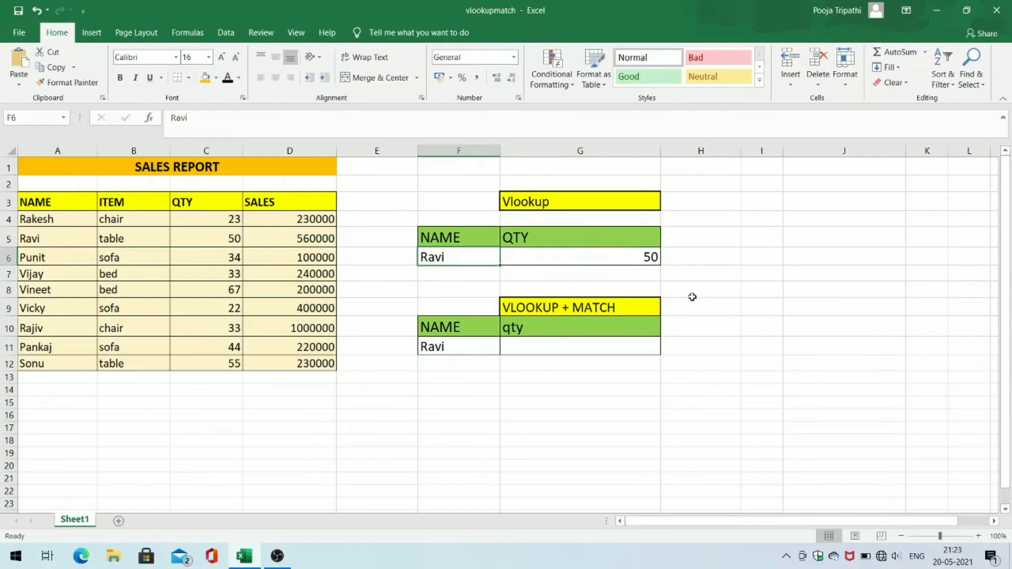
pyautogui.press('Delete')
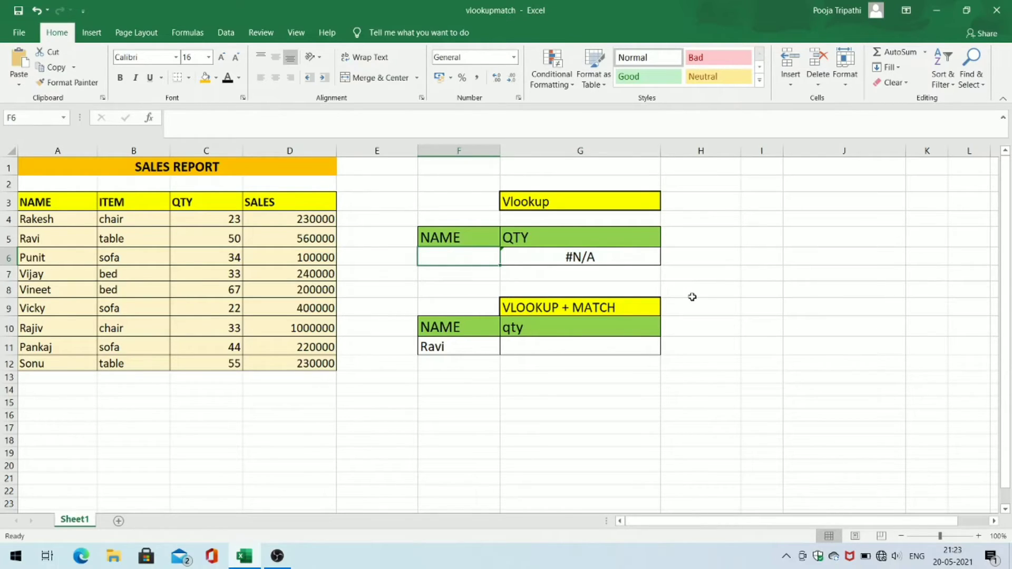
pyautogui.write('Punit')
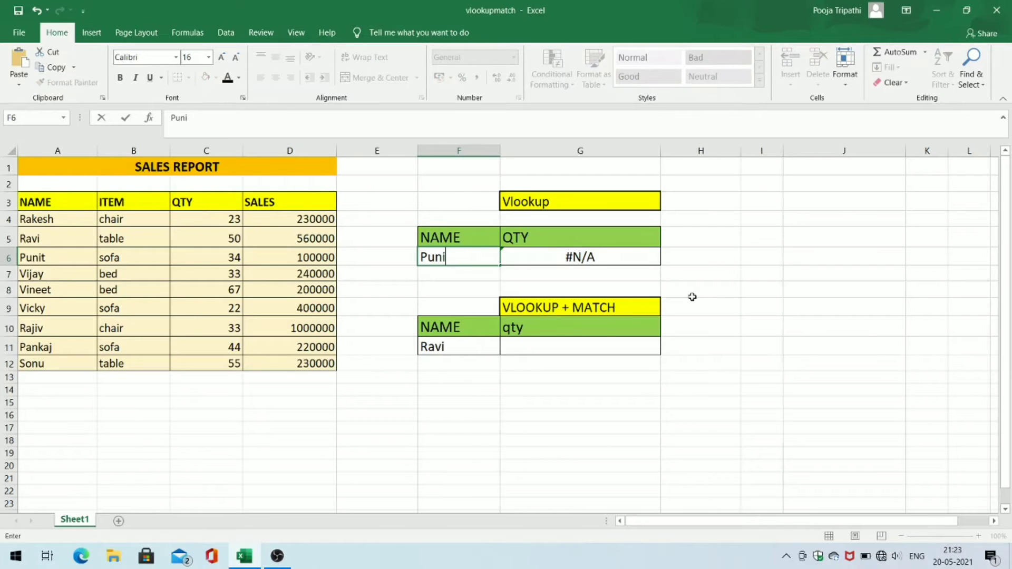
pyautogui.click(528, 257)
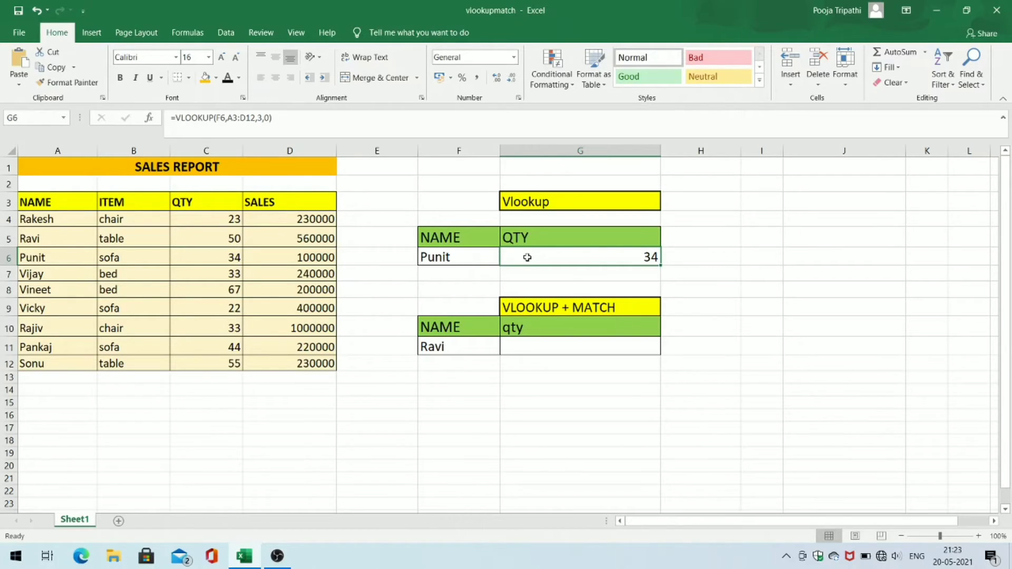
# Replace the lookup name in F6 with the last name in the sales report (A12) and check the formula in G6
pyautogui.click(486, 257)
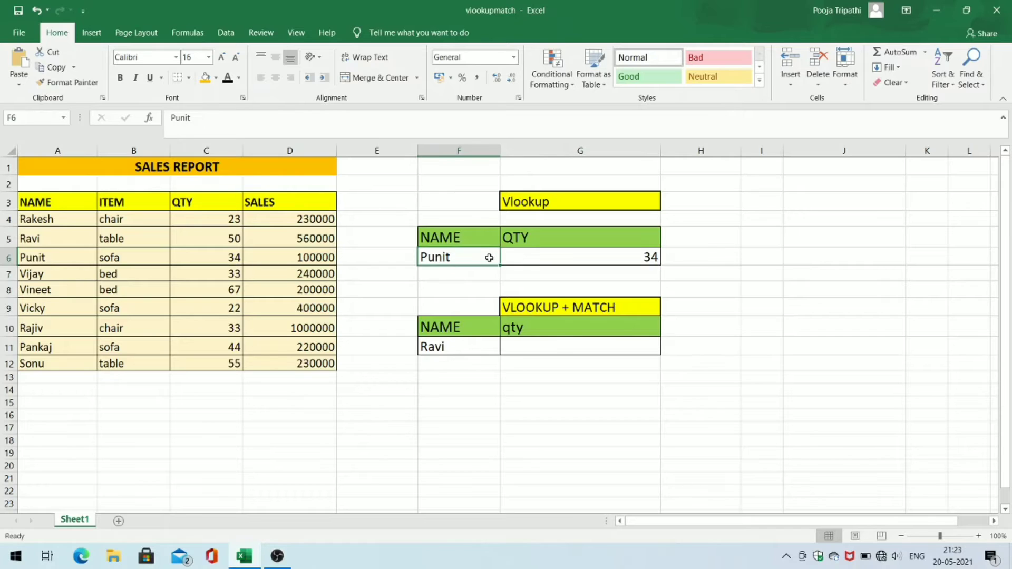
pyautogui.press('Delete')
pyautogui.write('Sonu')
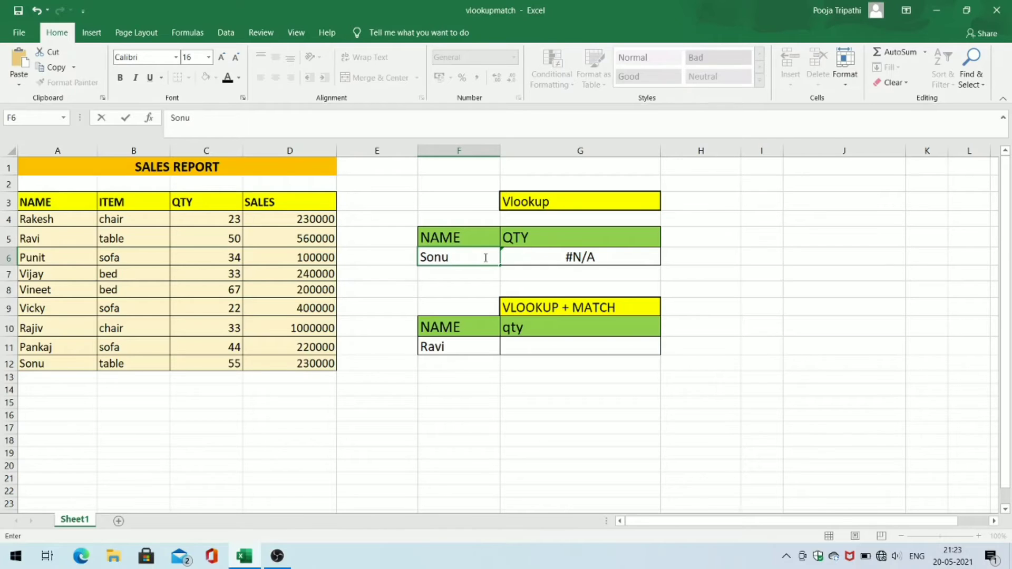
pyautogui.hotkey('ctrl', 'Return')
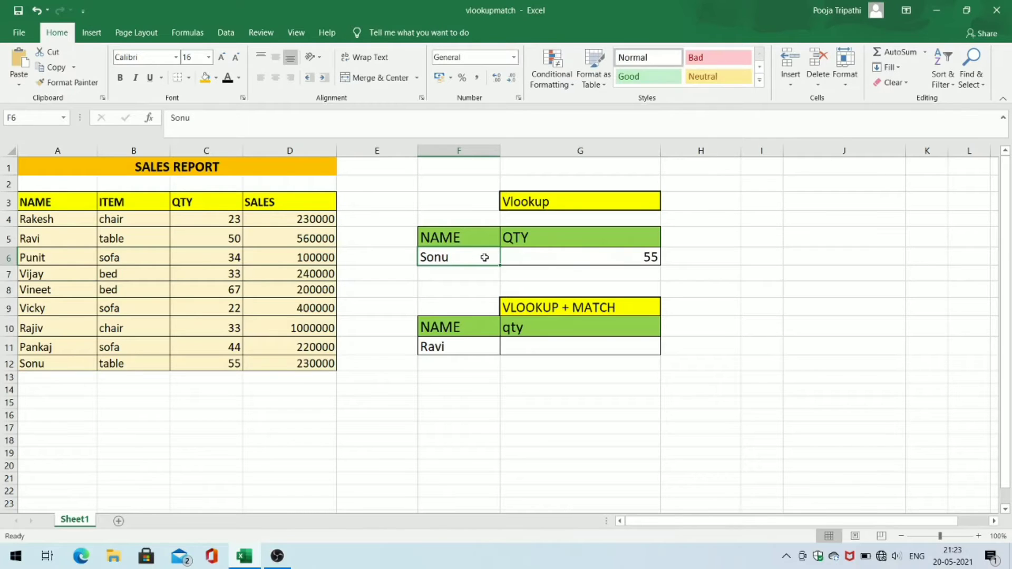
pyautogui.click(570, 259)
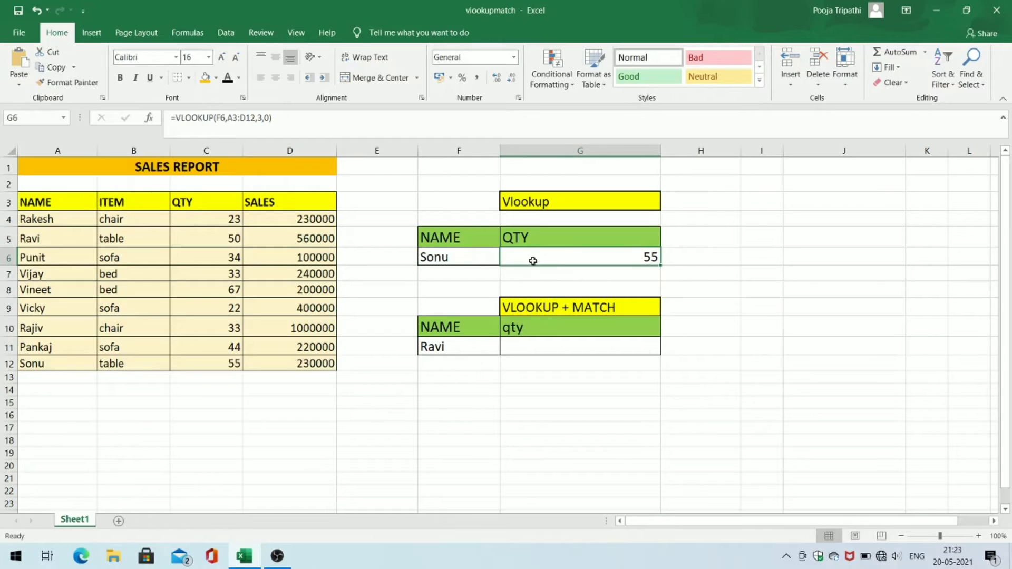
# Compare the Vlookup name and formula in F6:G6 with the VLOOKUP + MATCH block's name in F11, header in G10 and result cell G11
pyautogui.click(480, 259)
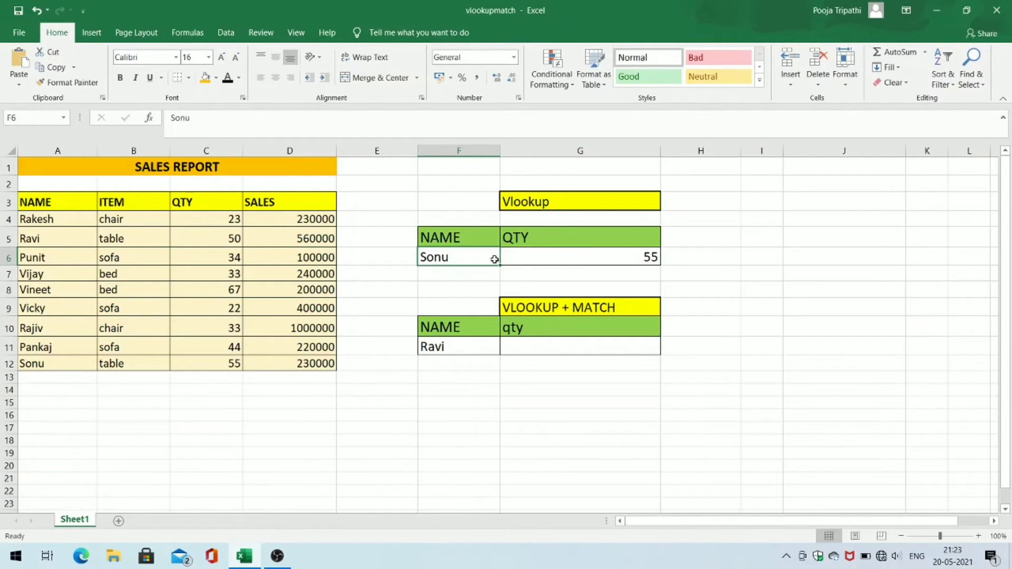
pyautogui.click(521, 260)
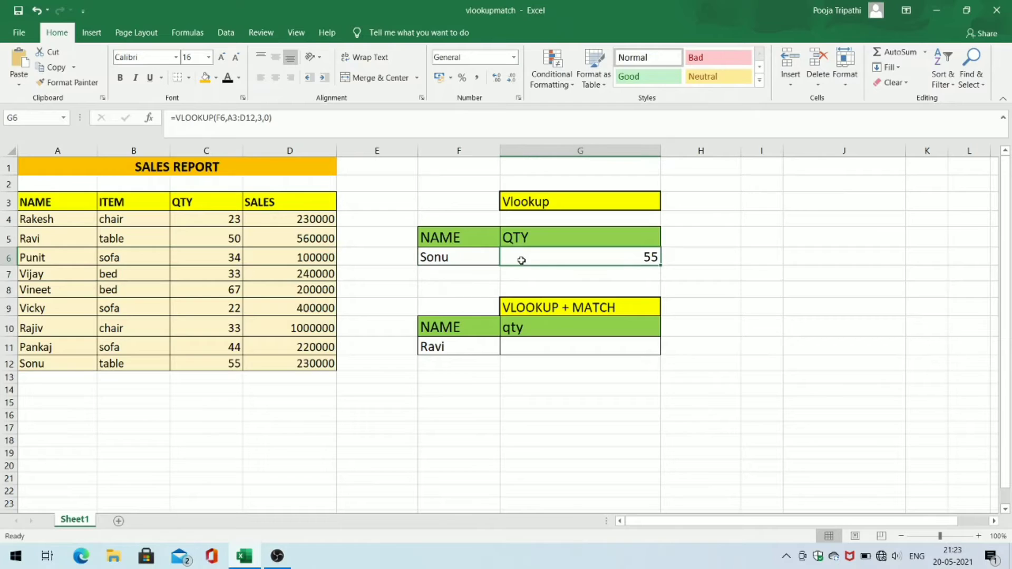
pyautogui.click(483, 252)
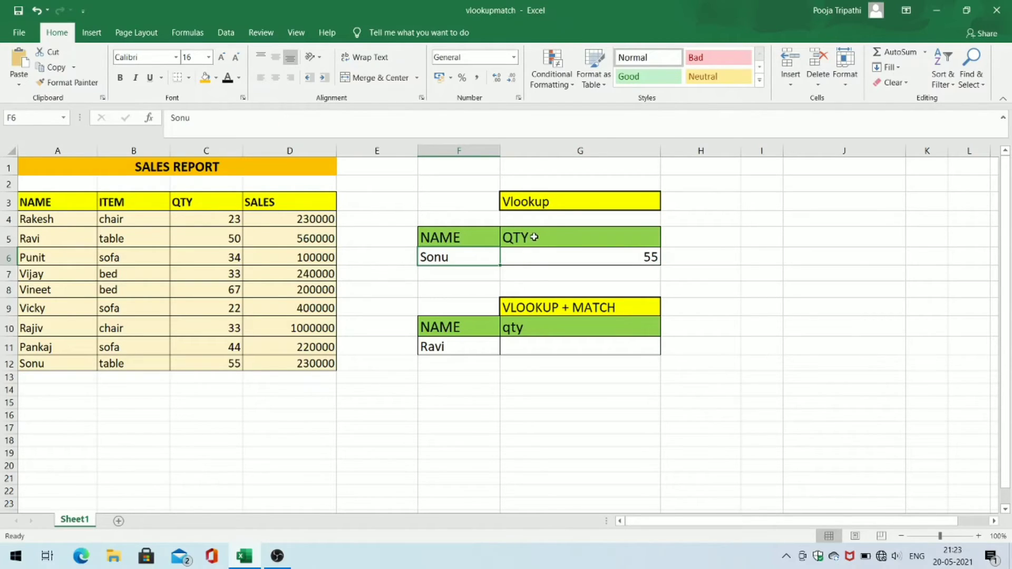
pyautogui.click(539, 258)
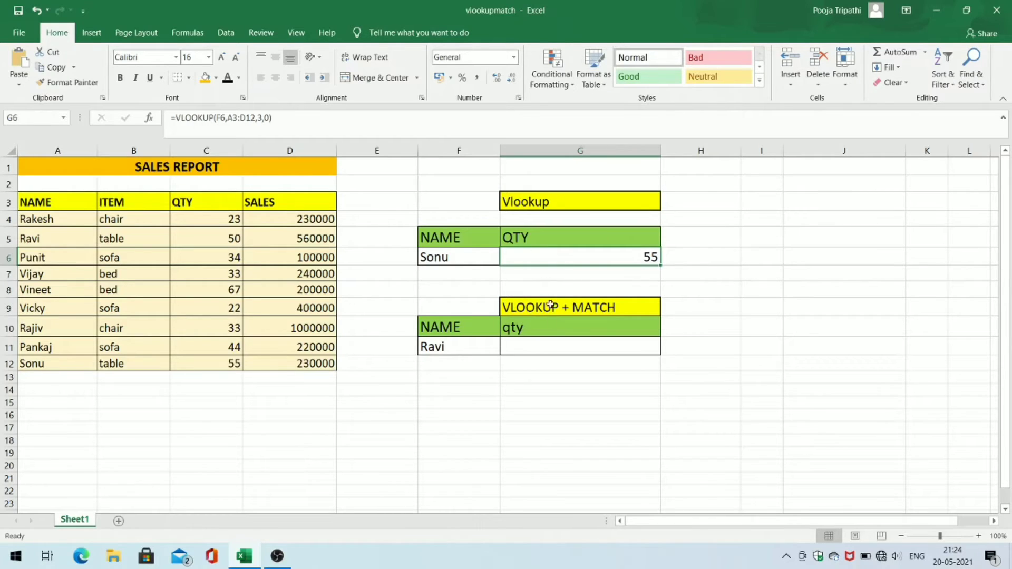
pyautogui.click(543, 343)
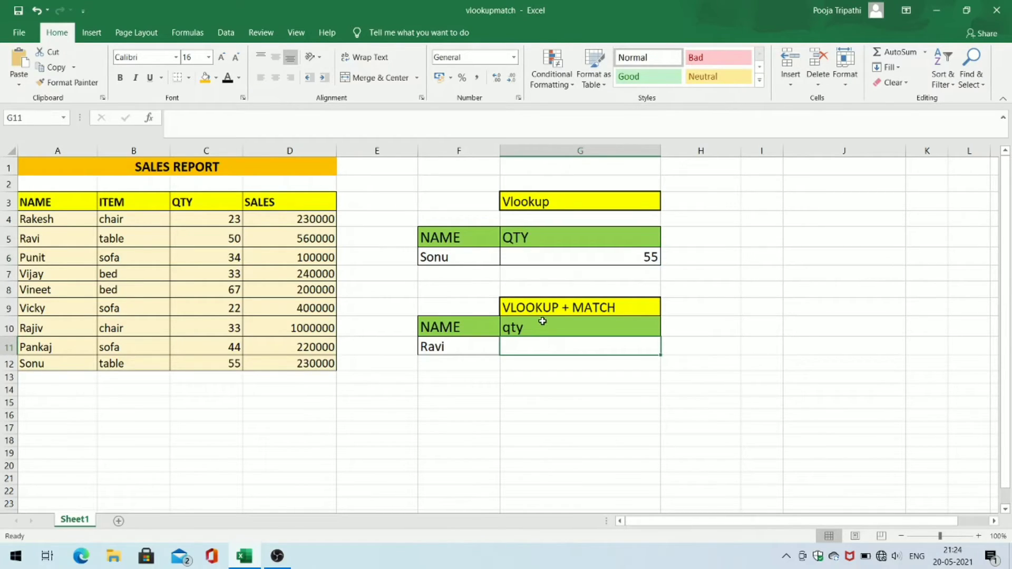
pyautogui.click(544, 325)
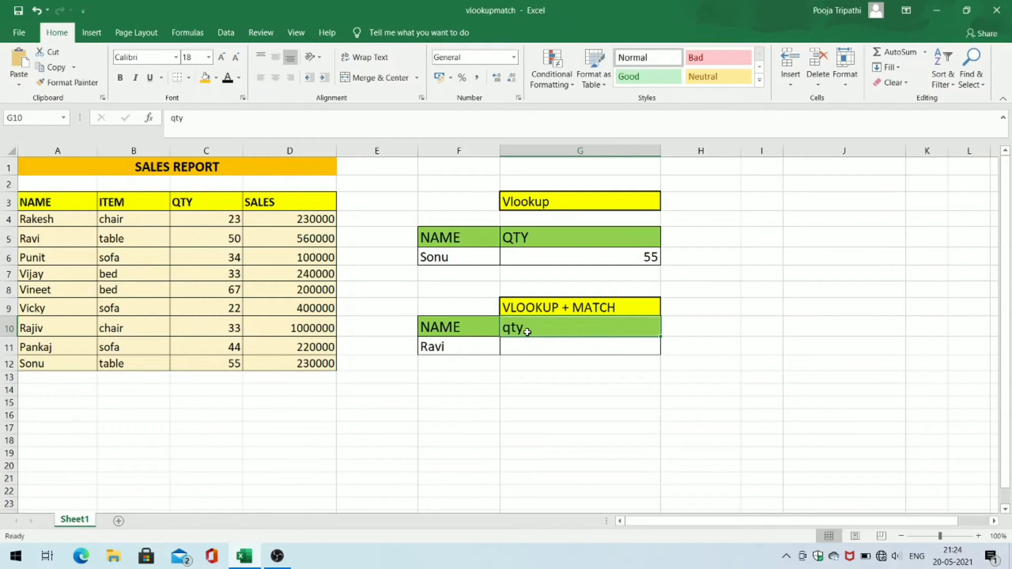
pyautogui.click(532, 346)
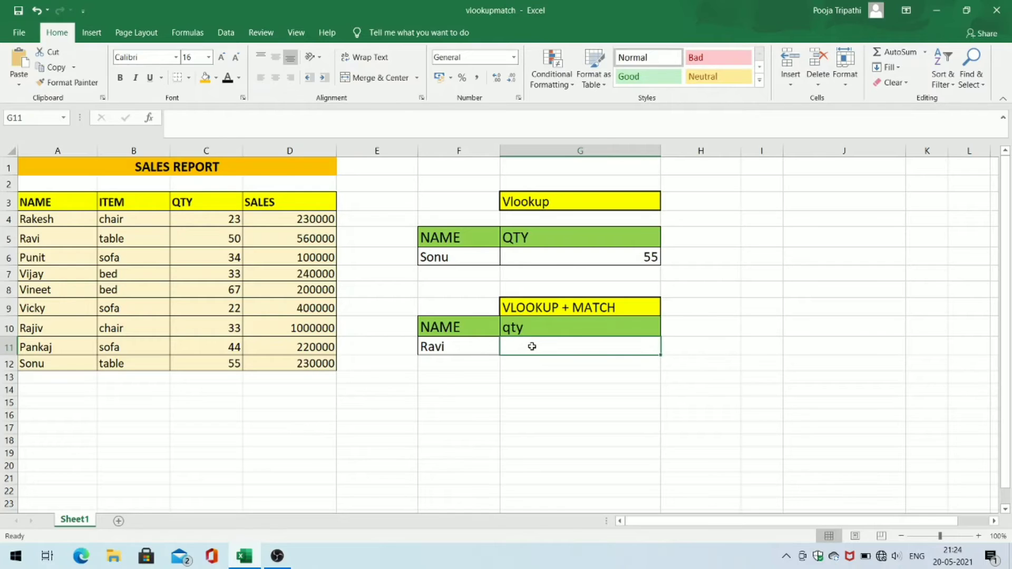
pyautogui.click(452, 346)
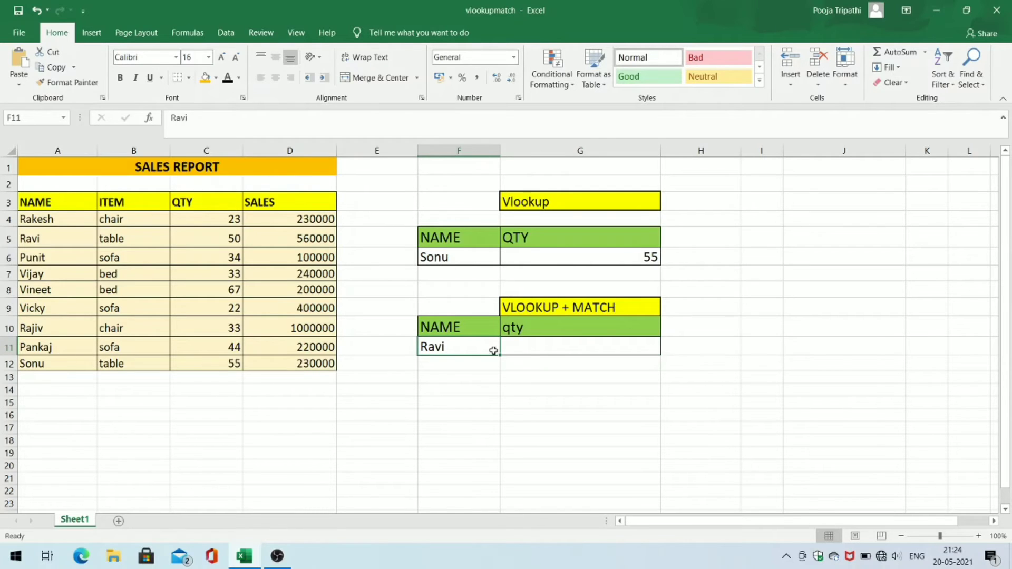
pyautogui.click(545, 349)
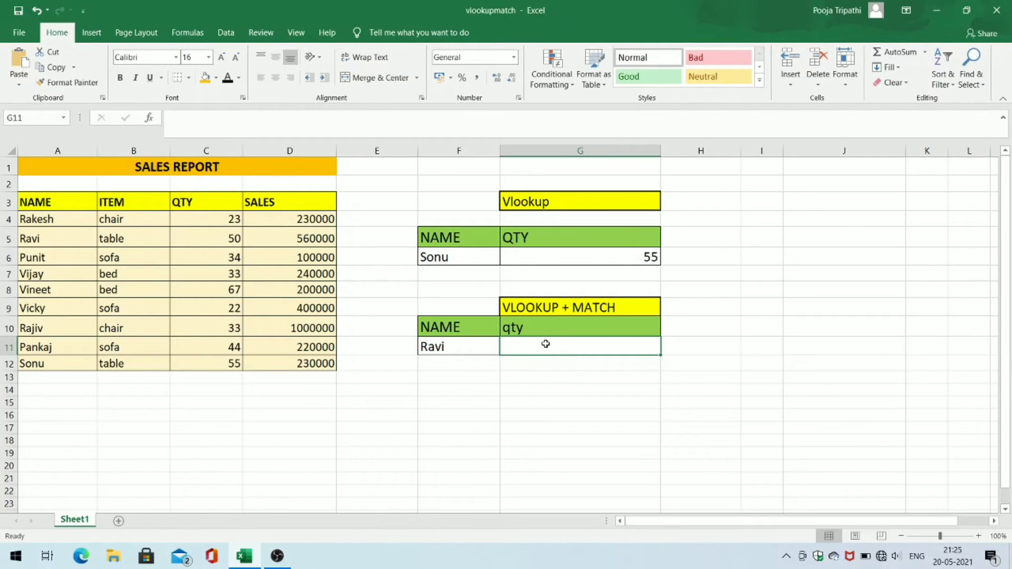
pyautogui.click(541, 326)
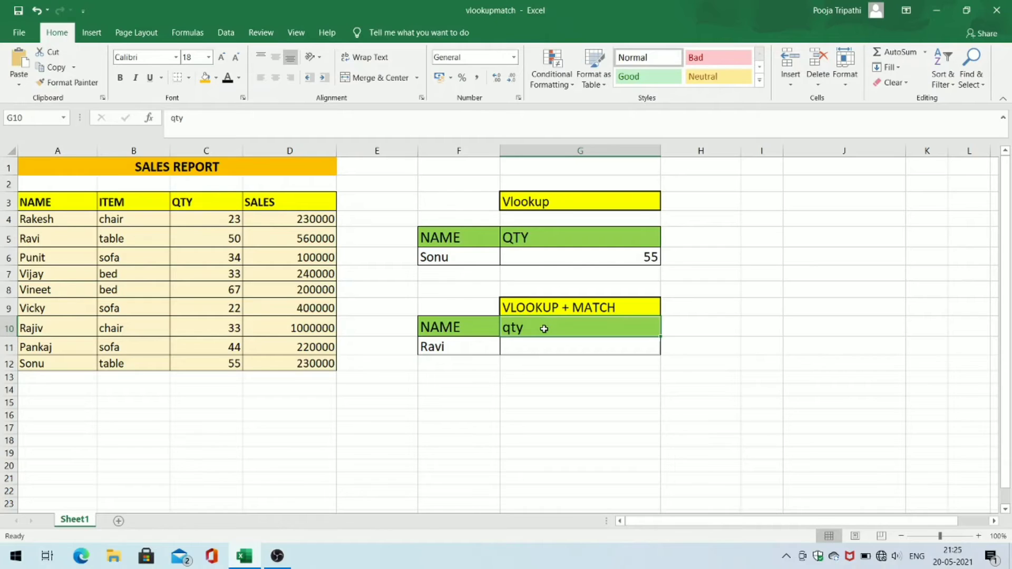
# Begin a VLOOKUP formula in G11 with F11 as the lookup value and A3:D12 as the table array
pyautogui.click(539, 346)
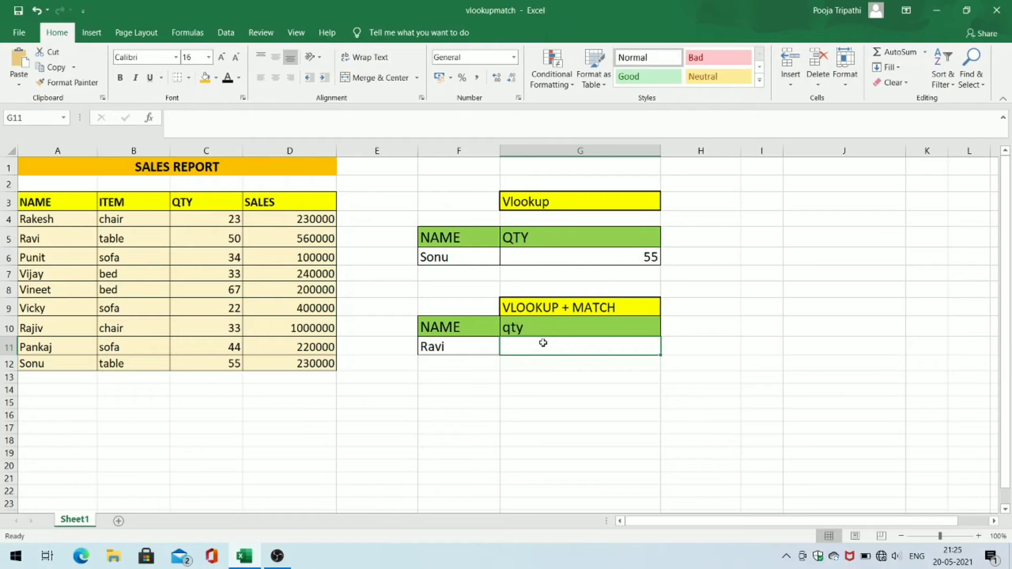
pyautogui.write('=vlo')
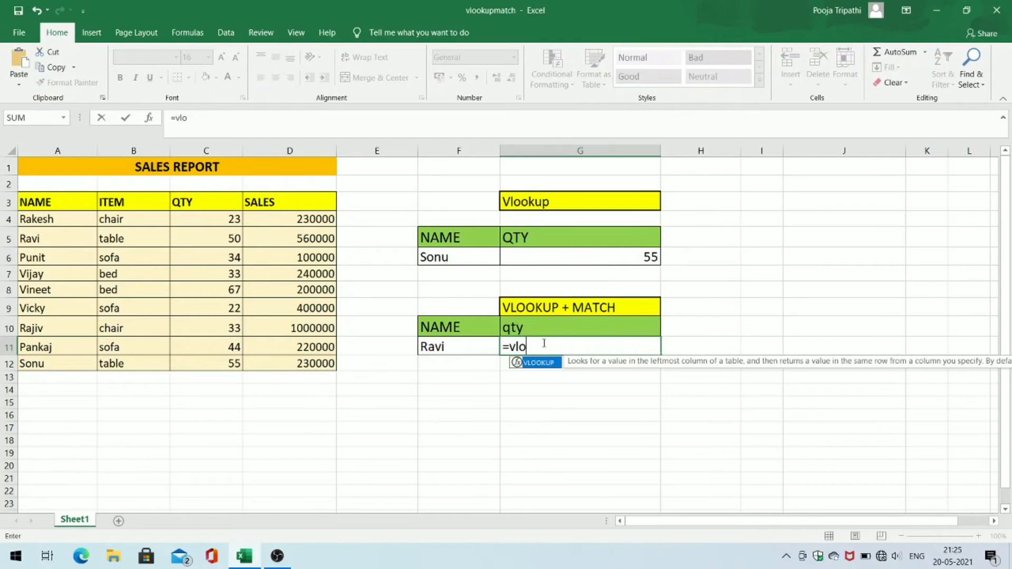
pyautogui.write('okup(')
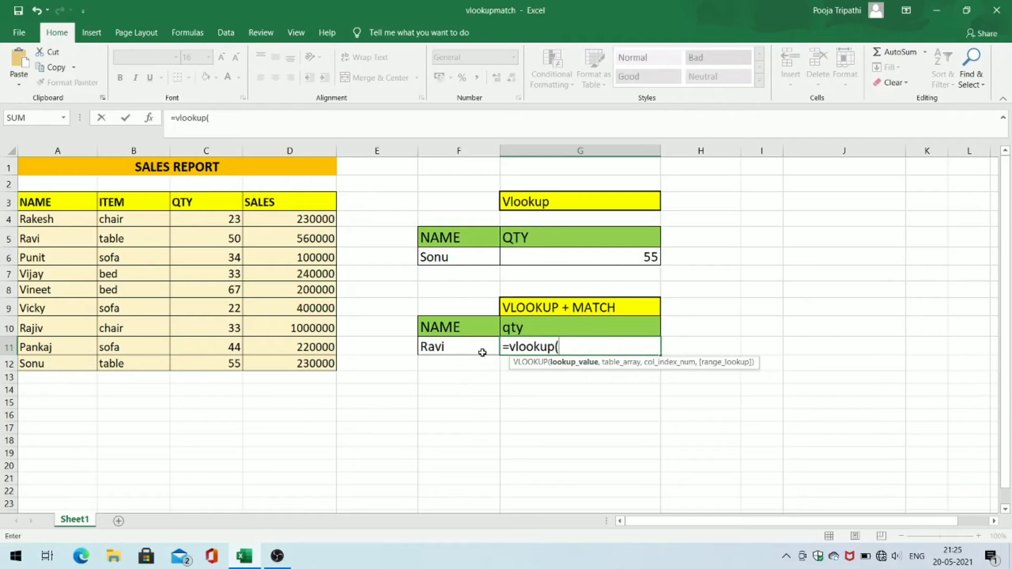
pyautogui.click(442, 349)
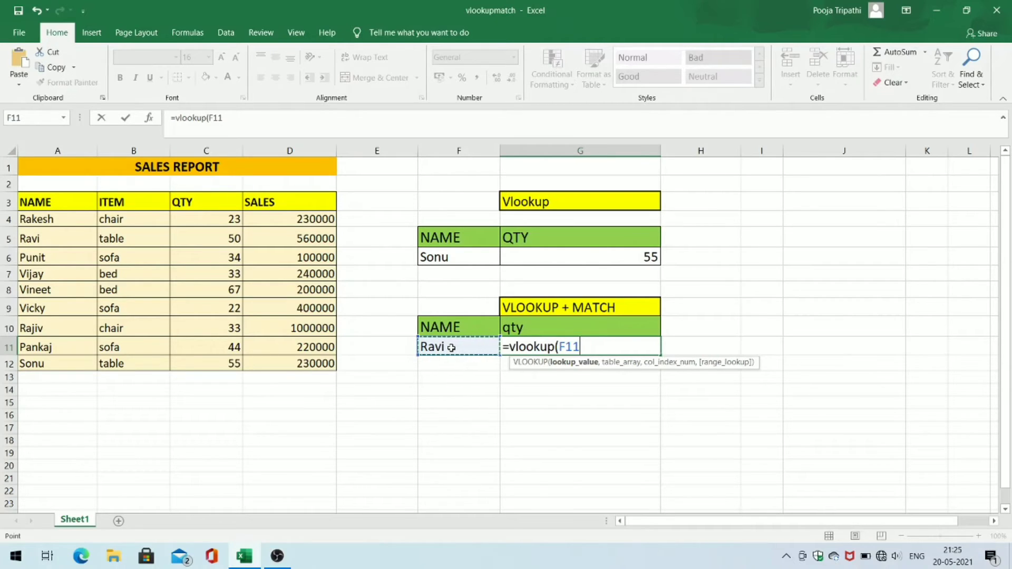
pyautogui.write(',')
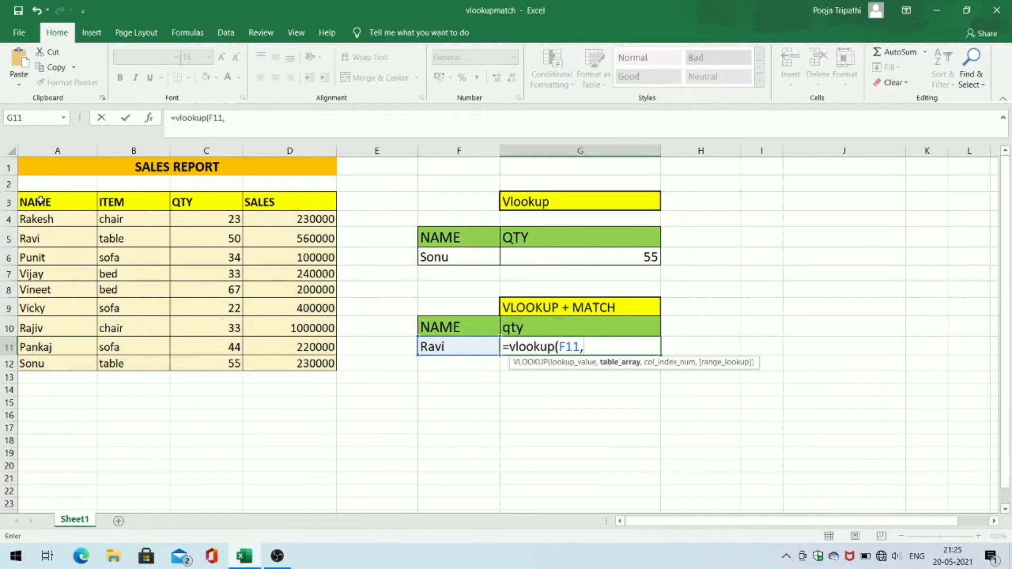
pyautogui.moveTo(42, 195); pyautogui.dragTo(264, 364)
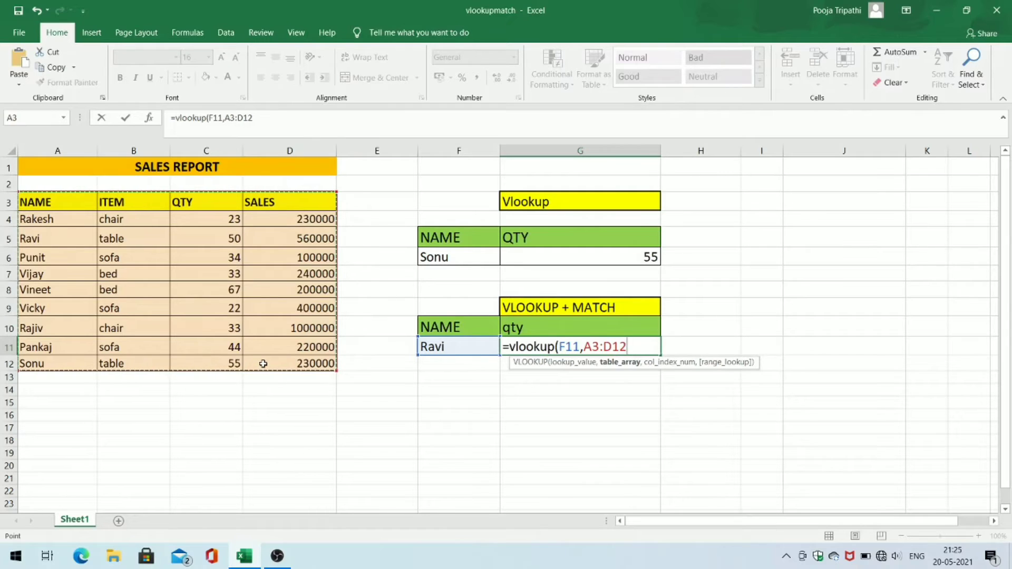
pyautogui.write(',')
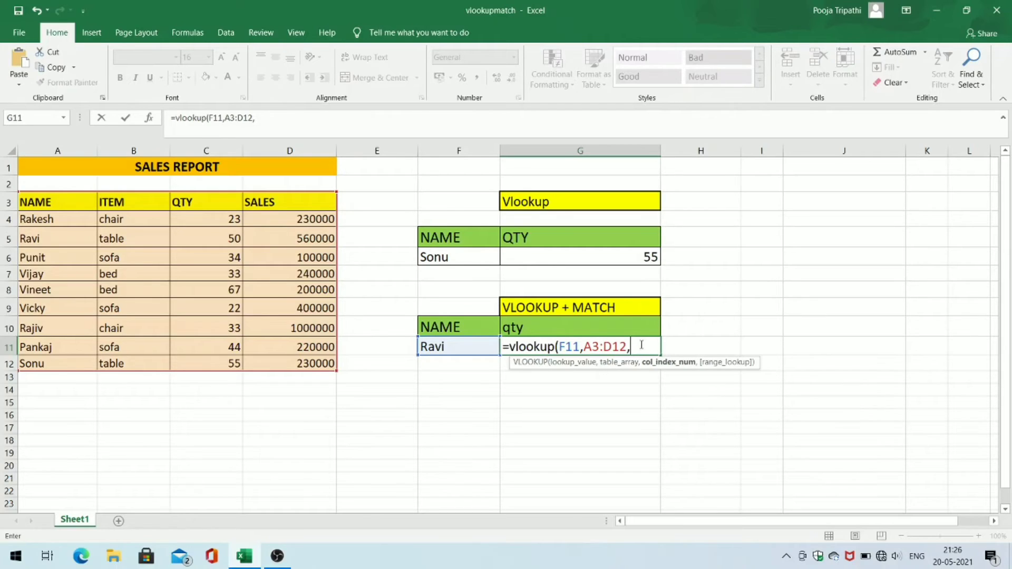
# Nest MATCH(G10,A3:D3,0) as the column index argument of the VLOOKUP formula in G11
pyautogui.write('atch')
pyautogui.press('BackSpace')
pyautogui.press('BackSpace')
pyautogui.press('BackSpace')
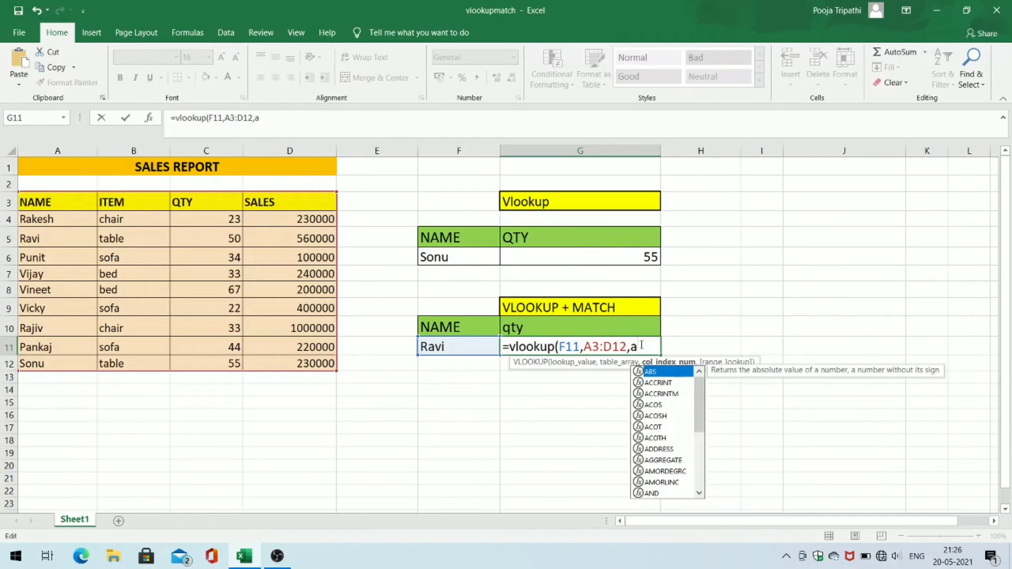
pyautogui.press('BackSpace')
pyautogui.write('match')
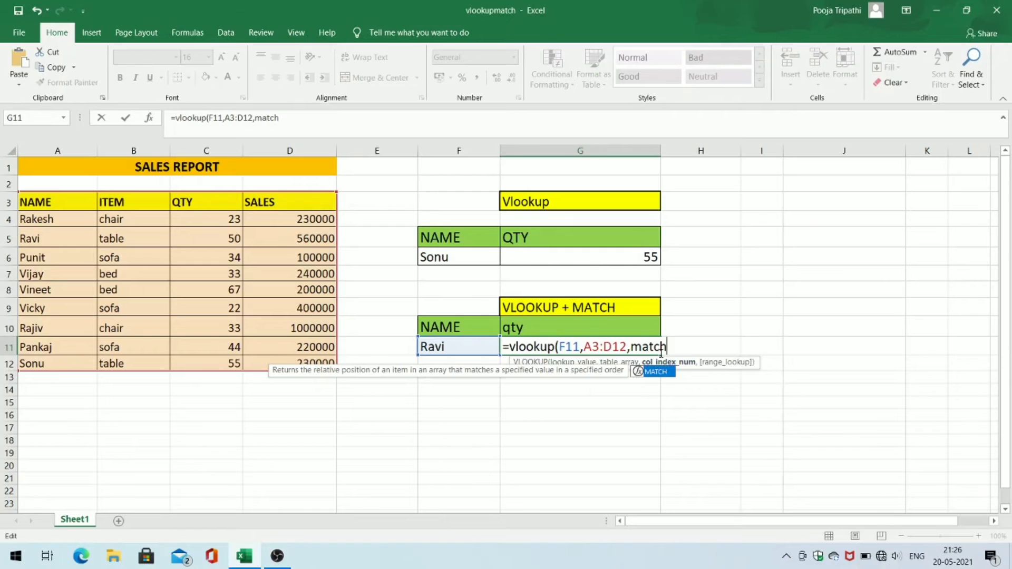
pyautogui.write('(')
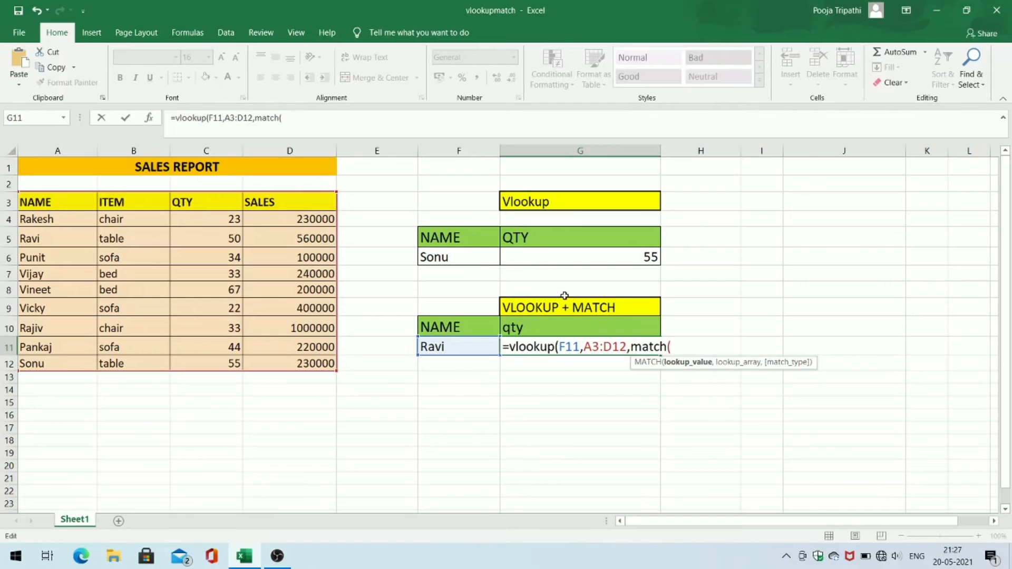
pyautogui.click(529, 328)
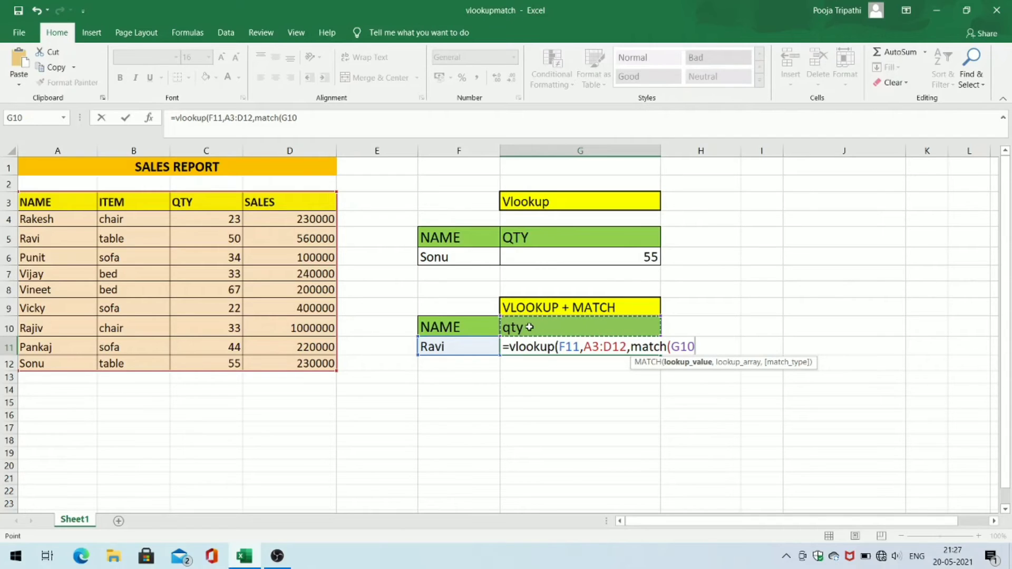
pyautogui.write(',')
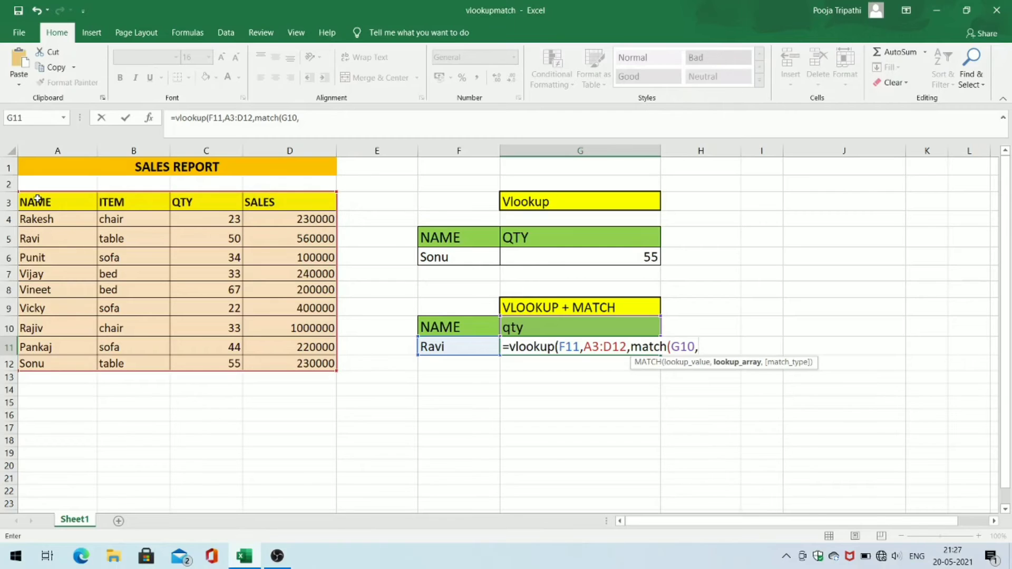
pyautogui.moveTo(37, 198); pyautogui.dragTo(278, 202)
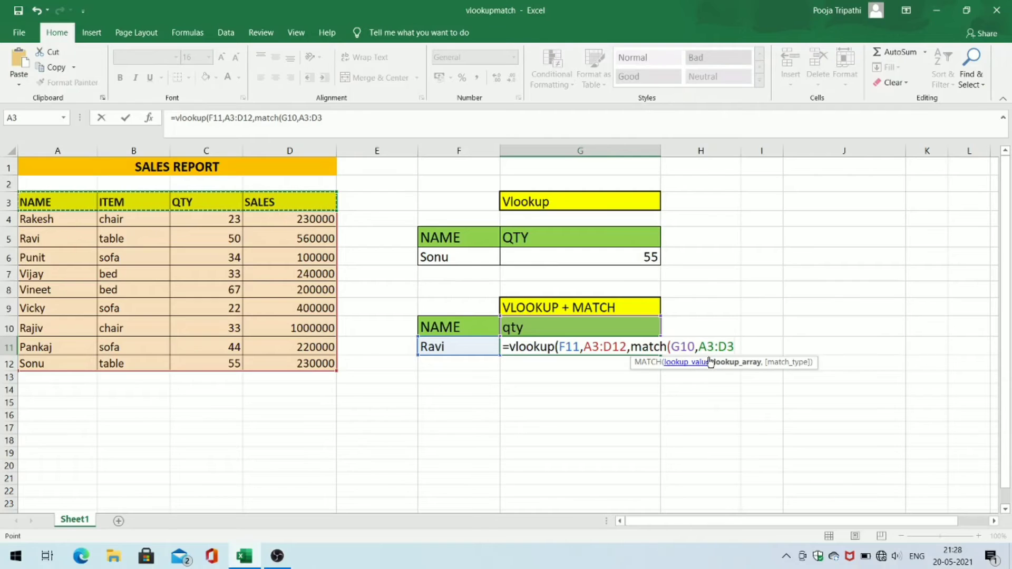
pyautogui.write(',')
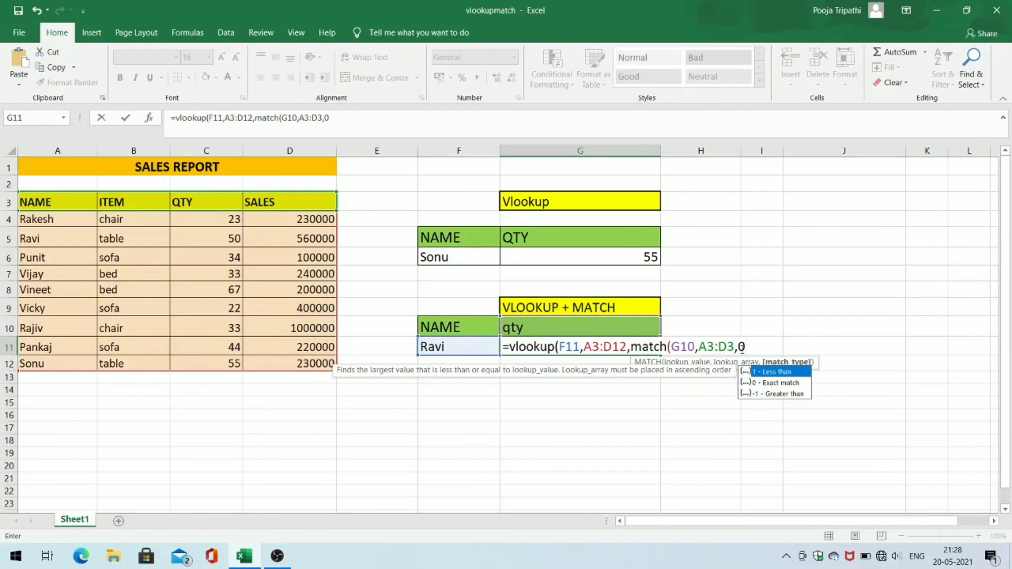
pyautogui.write('0)')
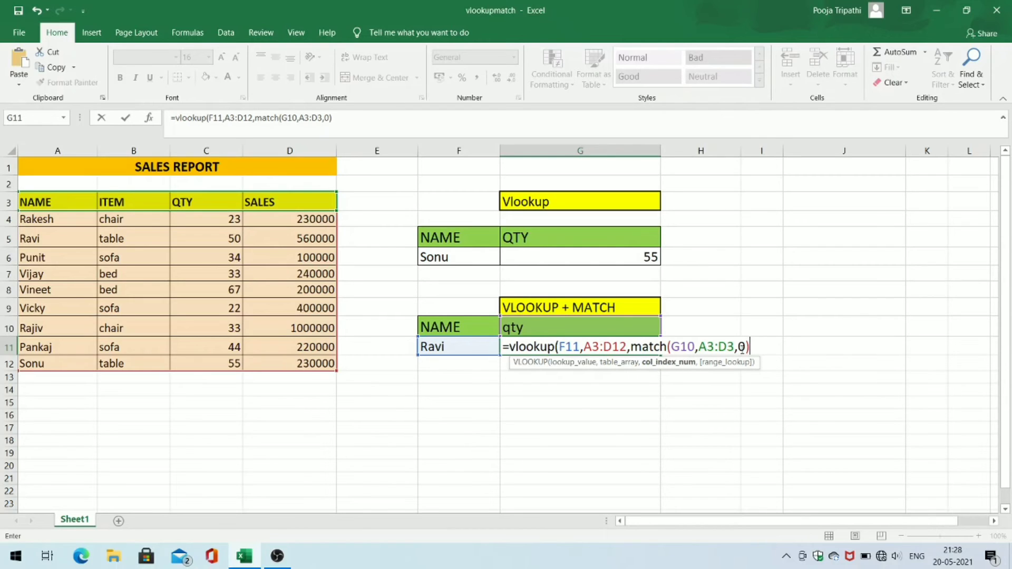
# Complete the G11 formula with 0 for an exact match and compare its result with A5 and C5 in the sales report
pyautogui.write(',')
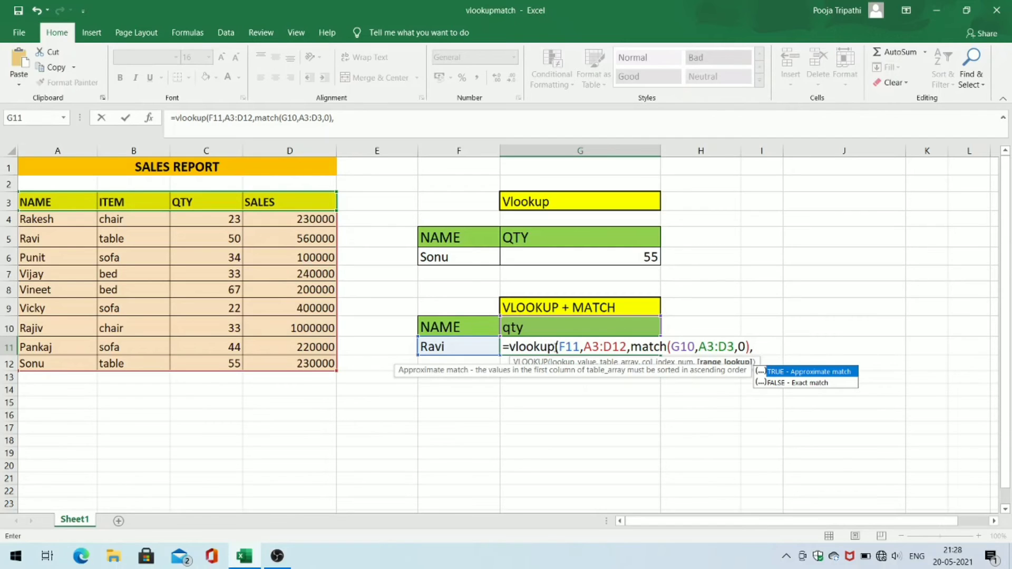
pyautogui.write('0)')
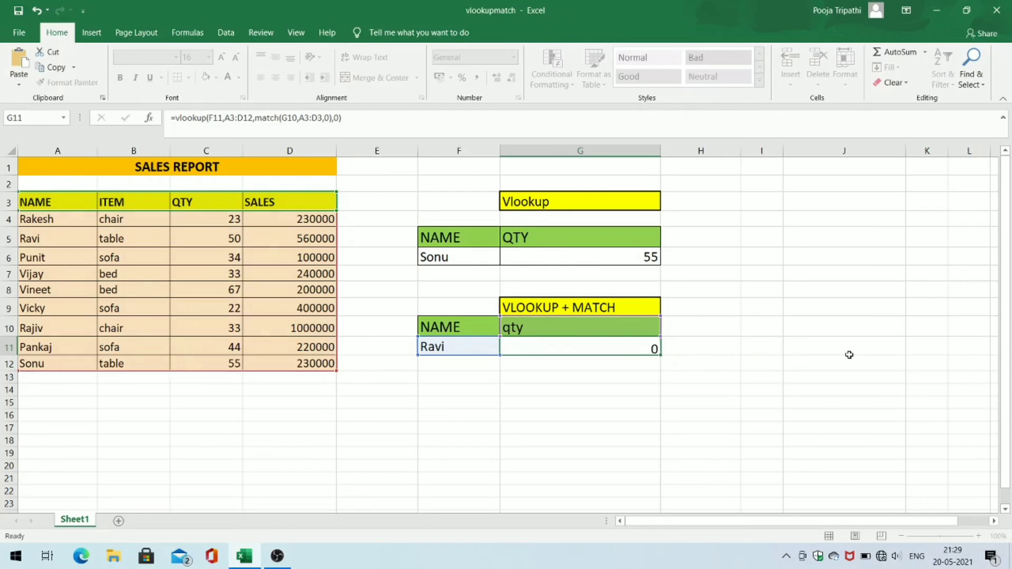
pyautogui.press('Return')
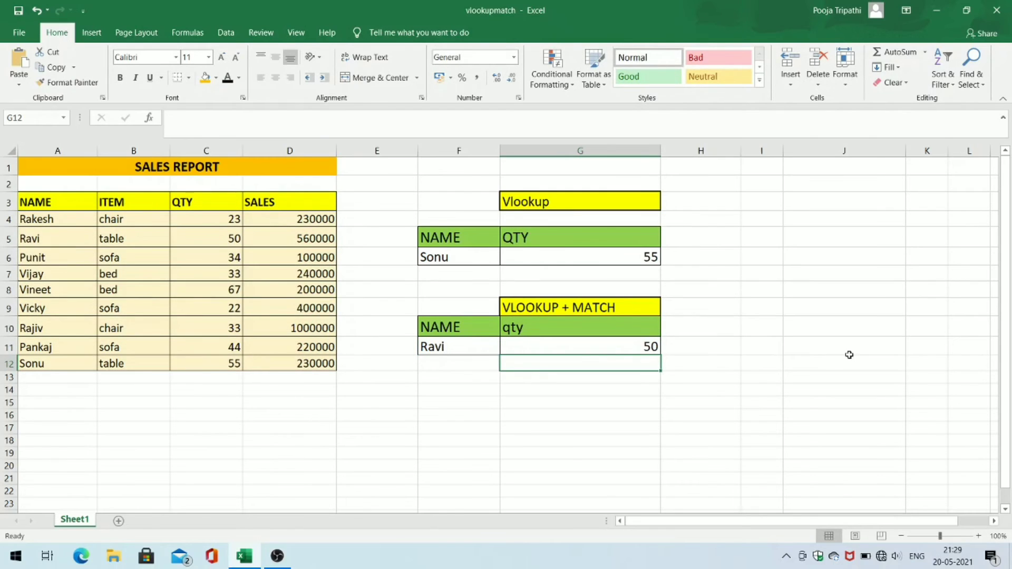
pyautogui.press('Up')
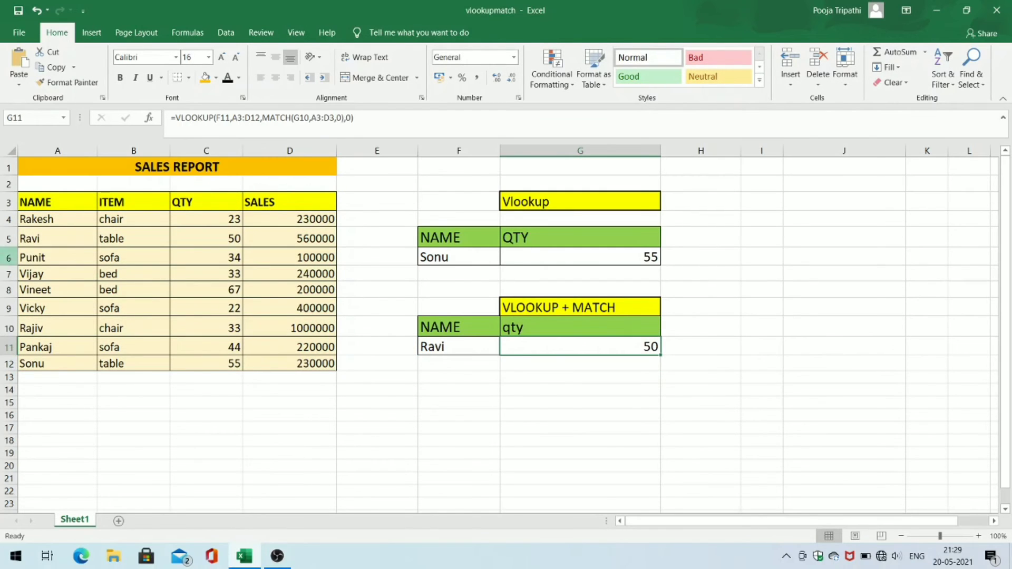
pyautogui.click(91, 240)
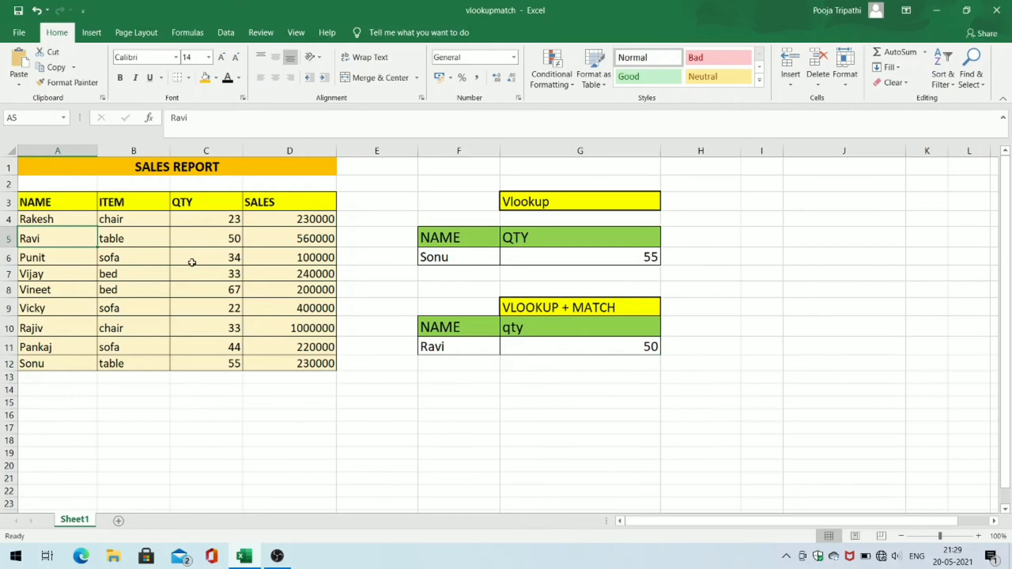
pyautogui.click(217, 240)
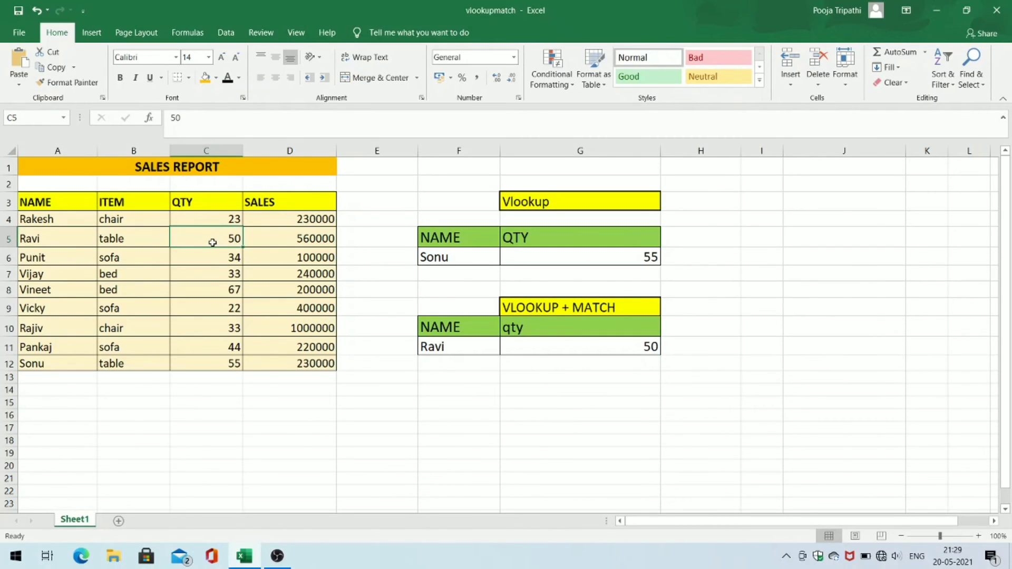
# Test the G11 formula by replacing the header in G10 with sales and comparing the result with row 5 of the report
pyautogui.click(580, 322)
pyautogui.press('Delete')
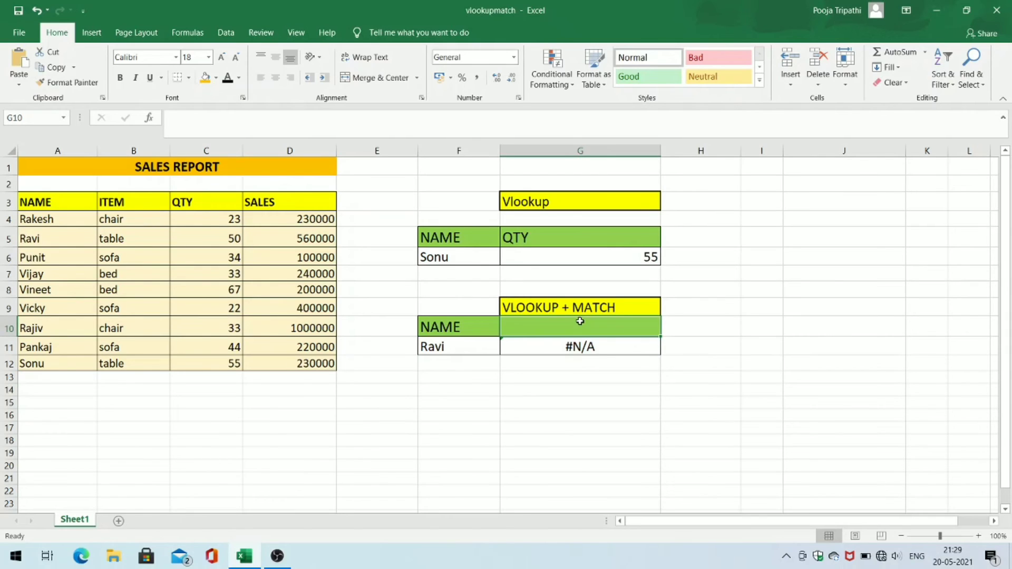
pyautogui.write('sales')
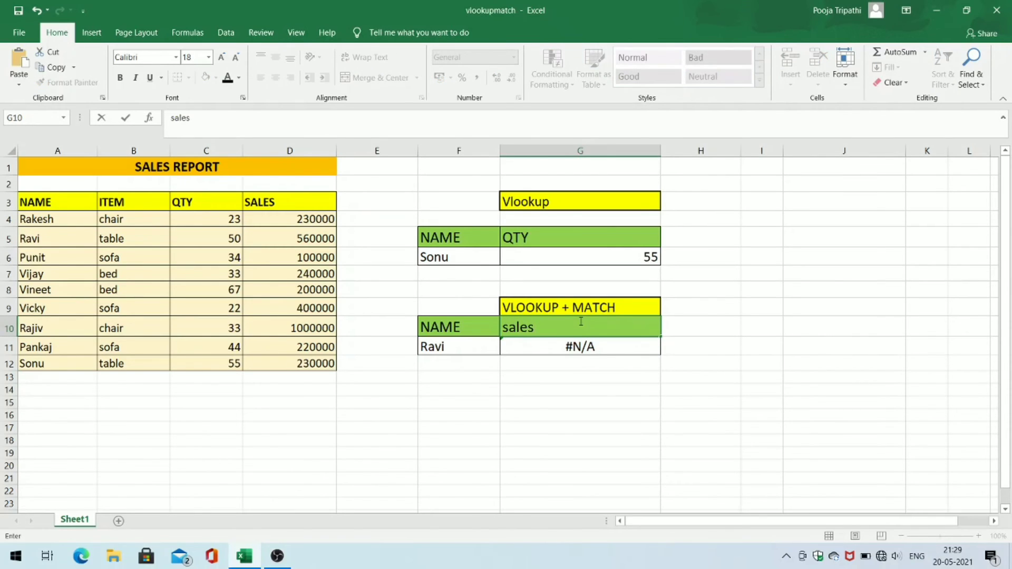
pyautogui.press('Return')
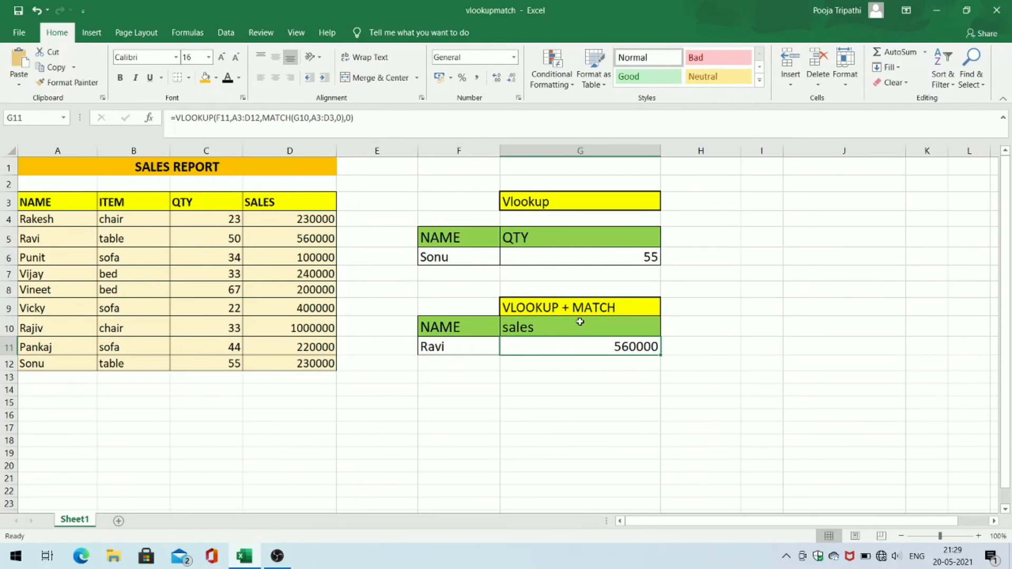
pyautogui.click(160, 234)
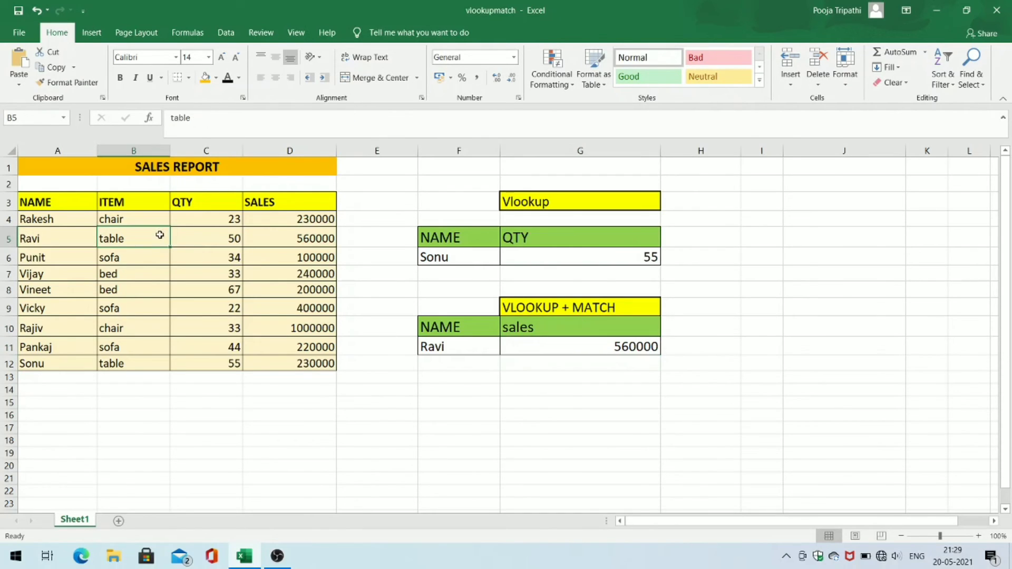
pyautogui.click(266, 240)
pyautogui.click(511, 351)
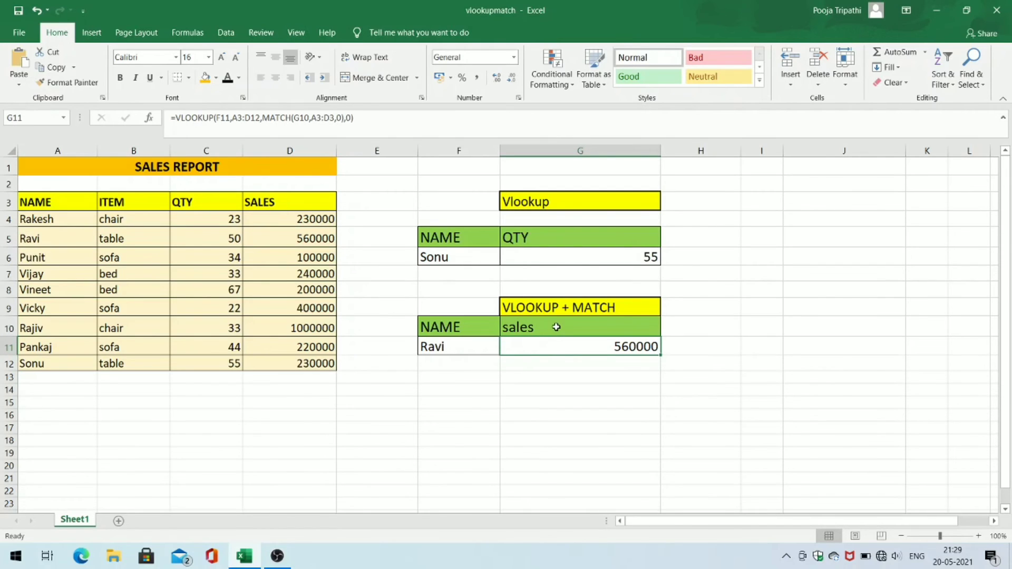
# Replace the lookup header in G10 with item so that G11 returns the item
pyautogui.click(556, 330)
pyautogui.write('i')
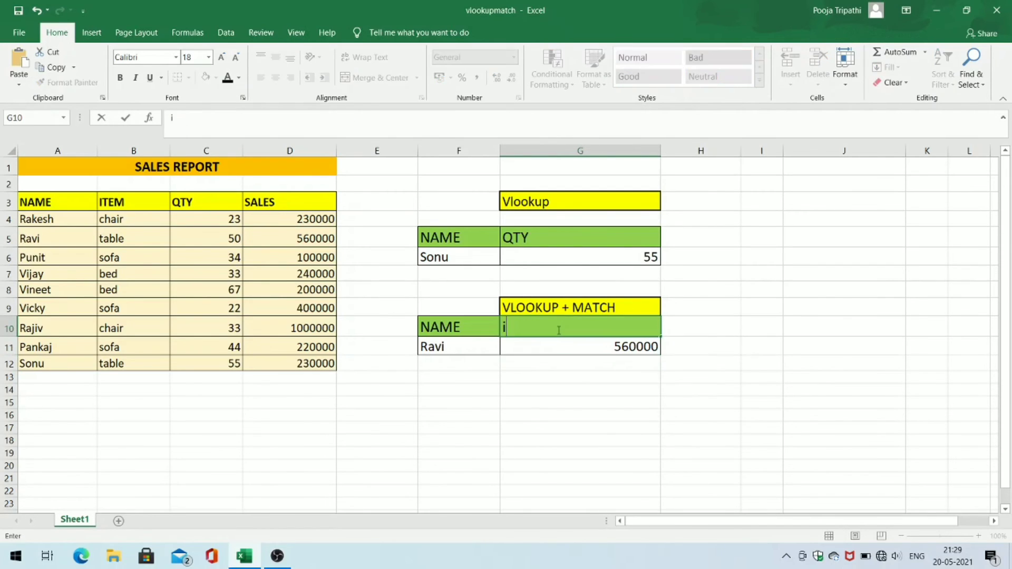
pyautogui.write('tem')
pyautogui.press('Return')
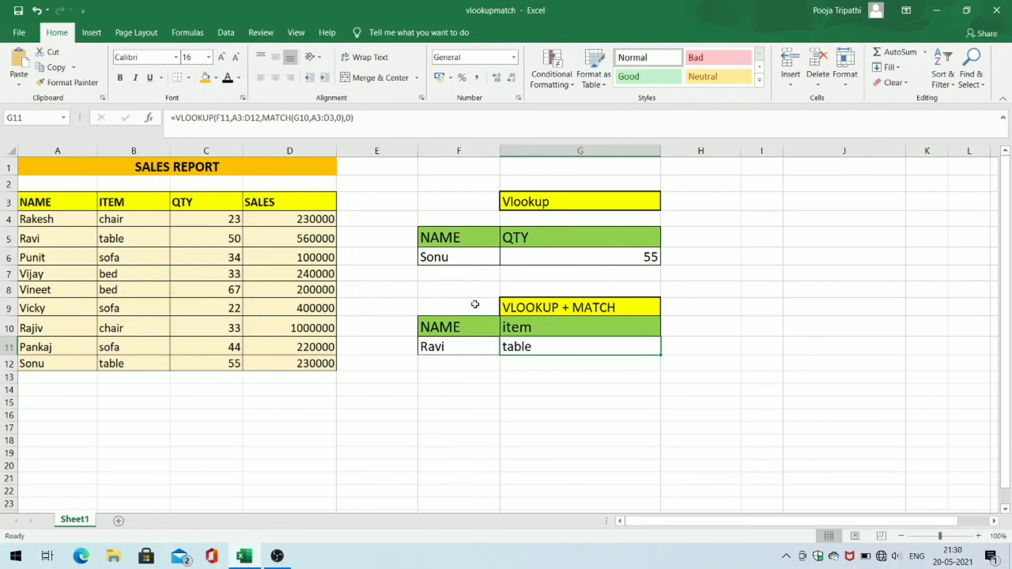
# Replace the lookup name in F11 with the one listed in A11 of the sales report and check G11
pyautogui.click(467, 375)
pyautogui.click(450, 346)
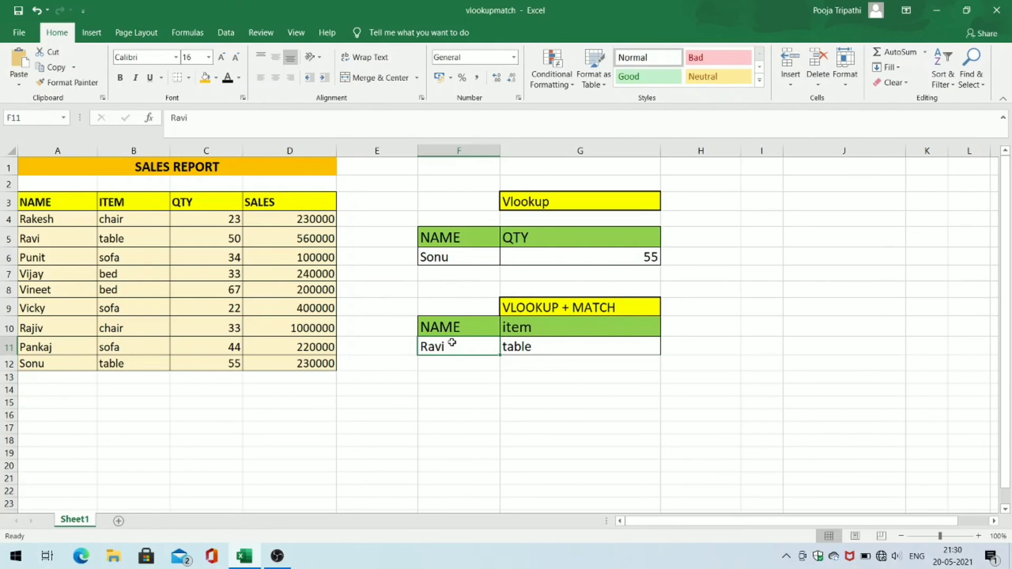
pyautogui.press('Delete')
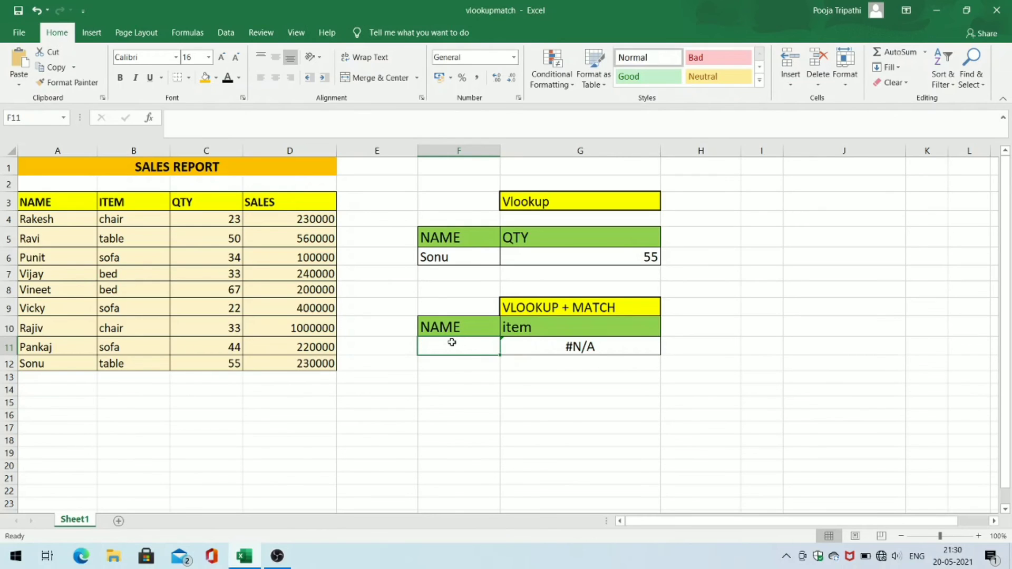
pyautogui.write('Pankaj')
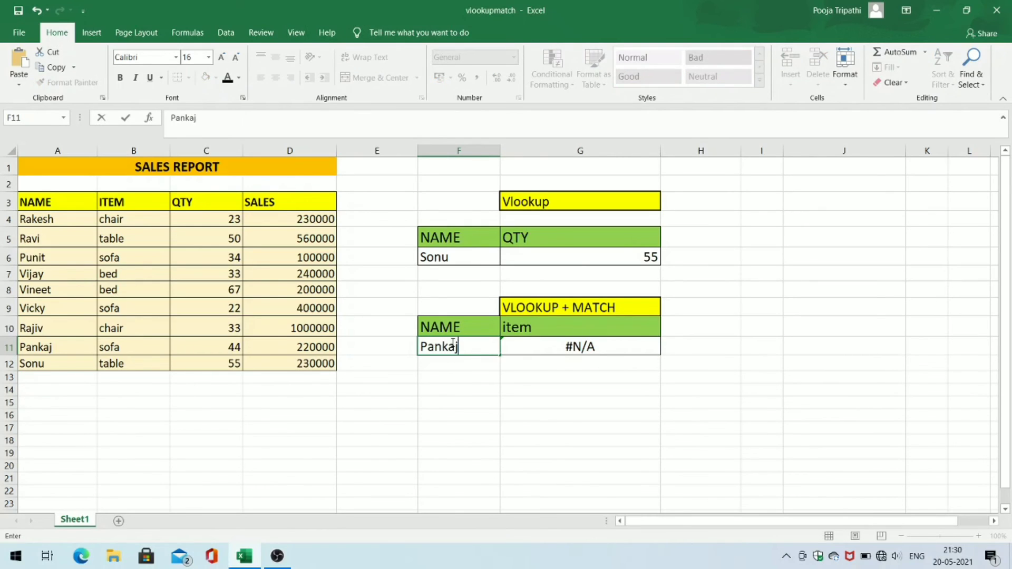
pyautogui.press('Return')
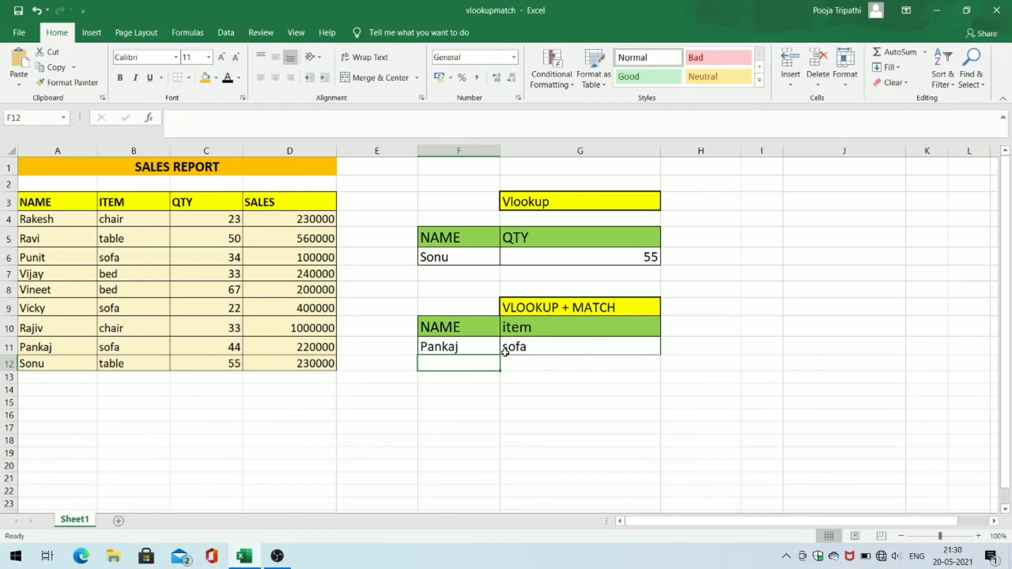
pyautogui.click(544, 352)
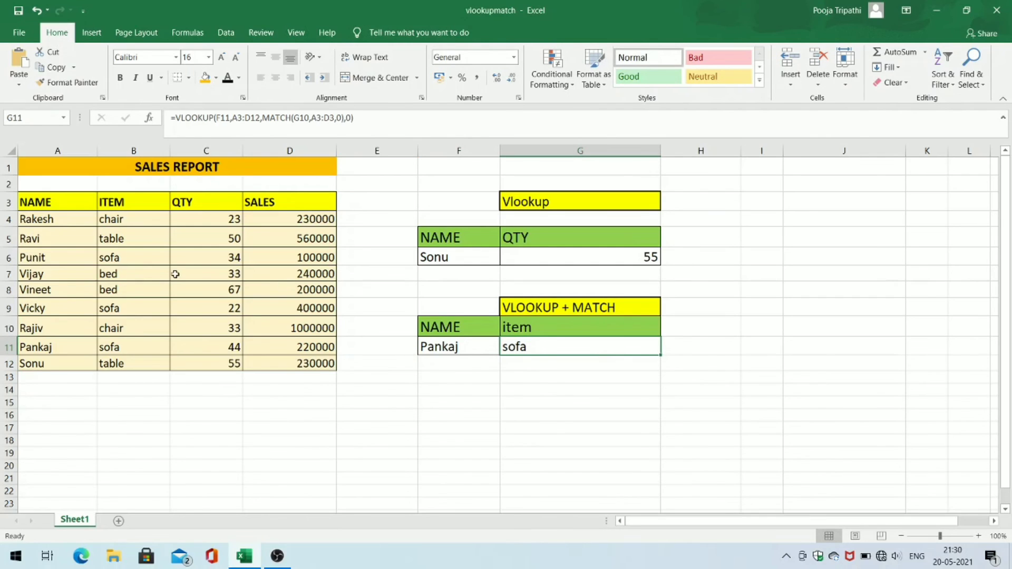
# Compare the G11 result with the name and item in A11:B11, undoing the accidental fill of A12
pyautogui.click(92, 348)
pyautogui.moveTo(97, 355); pyautogui.dragTo(97, 369)
pyautogui.click(130, 349)
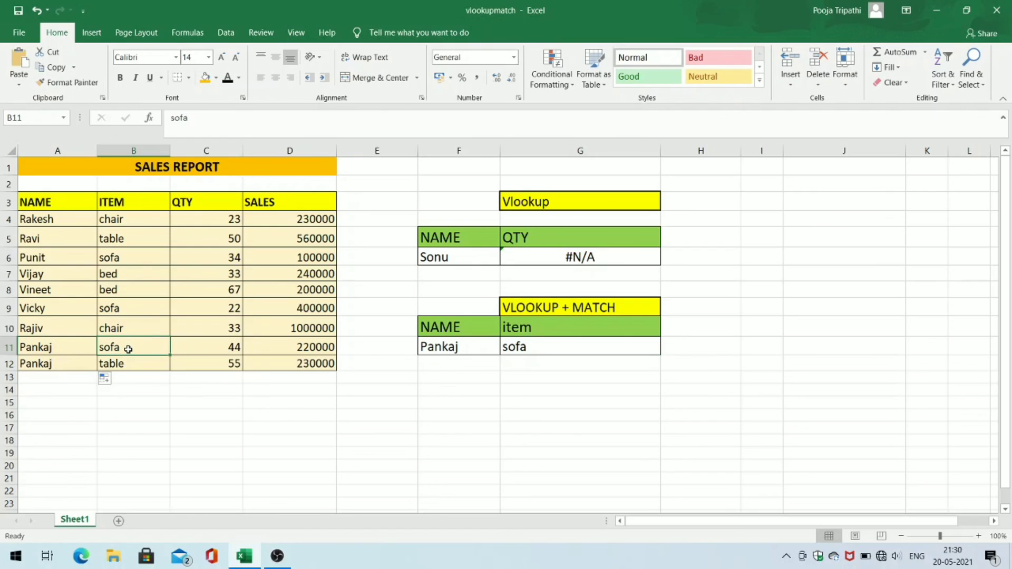
pyautogui.hotkey('ctrl', 'z')
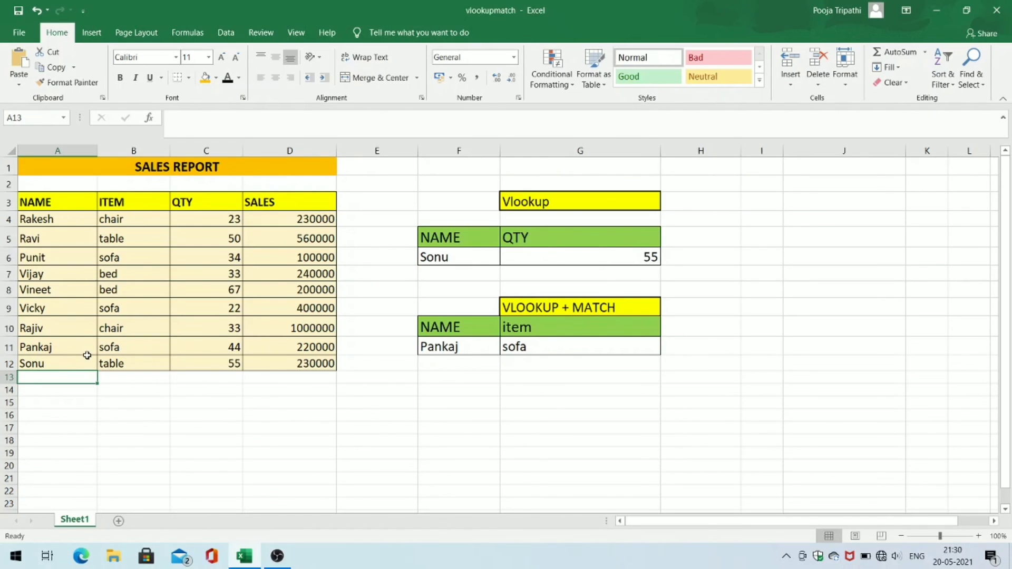
# Check the name and item in row 11 of the report, and replace the lookup header in G10 with QTY
pyautogui.click(87, 350)
pyautogui.click(135, 352)
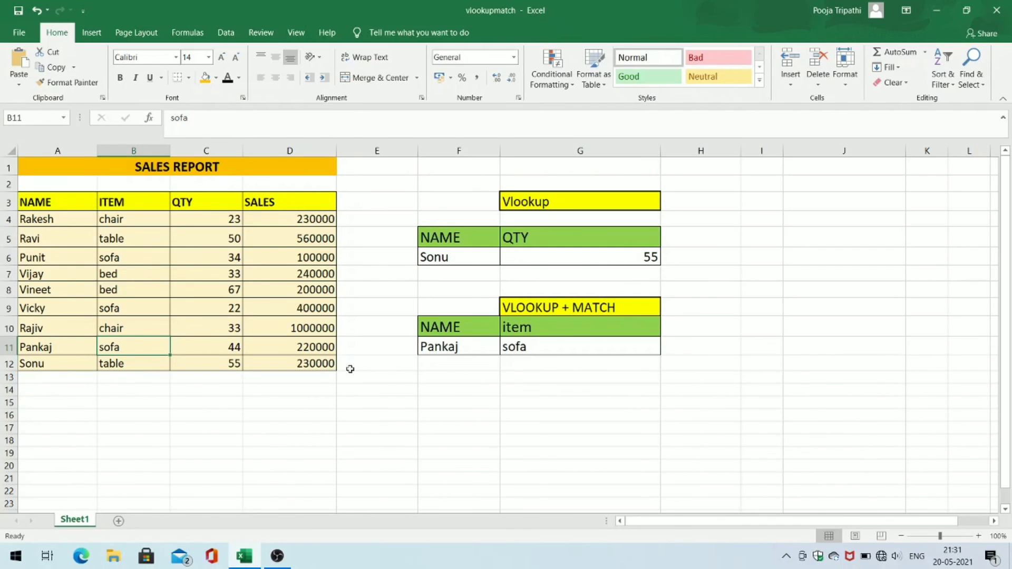
pyautogui.click(514, 329)
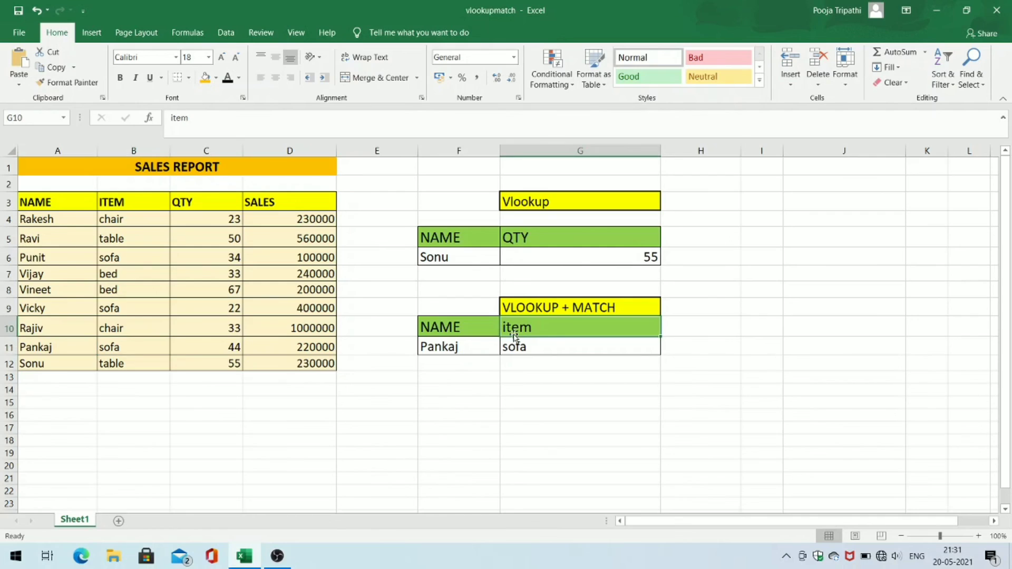
pyautogui.press('Delete')
pyautogui.write('QTY')
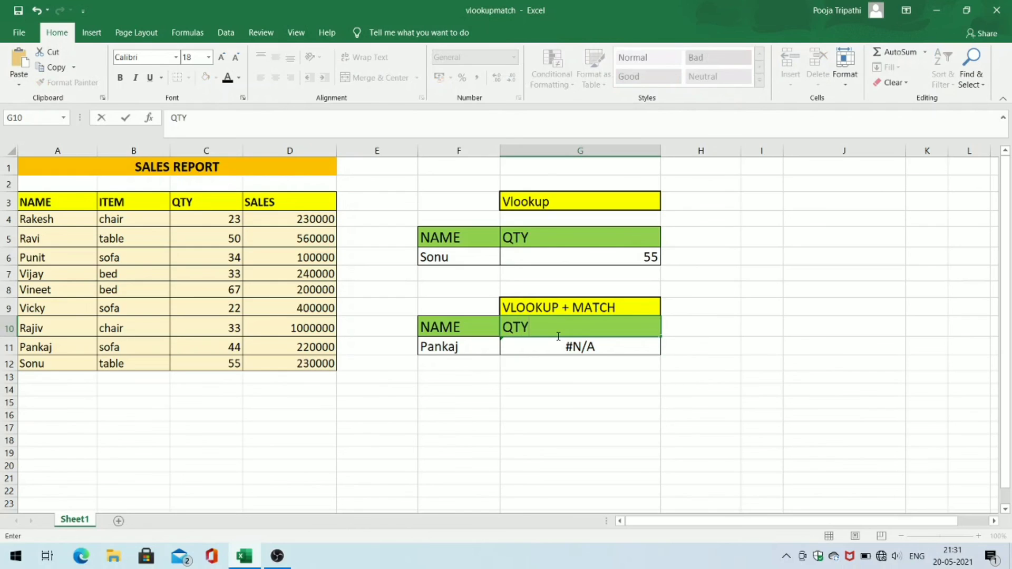
pyautogui.press('Return')
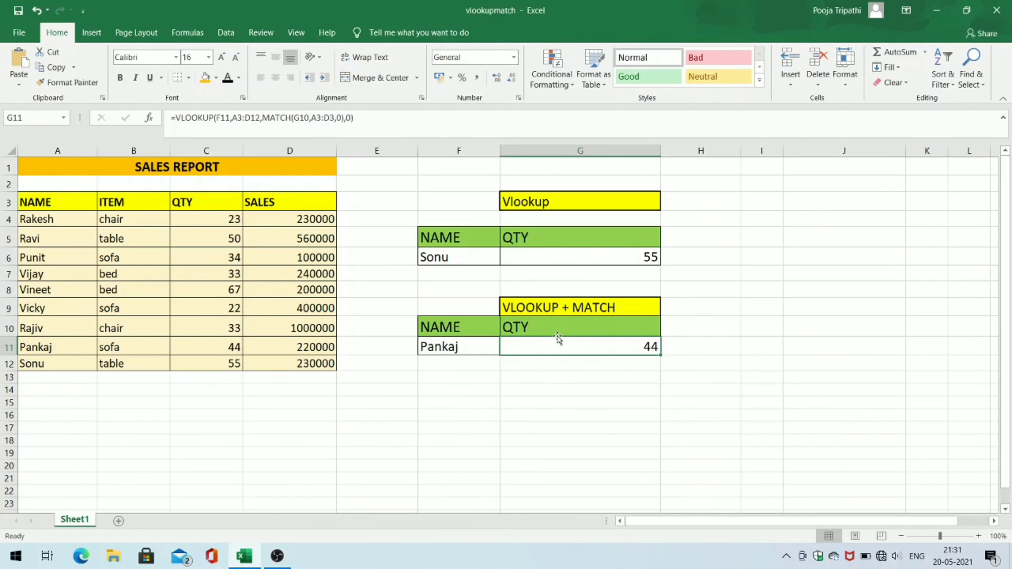
# Compare the lookup name, header and G11 quantity with the name in A11 and quantity in C11
pyautogui.click(468, 343)
pyautogui.click(514, 327)
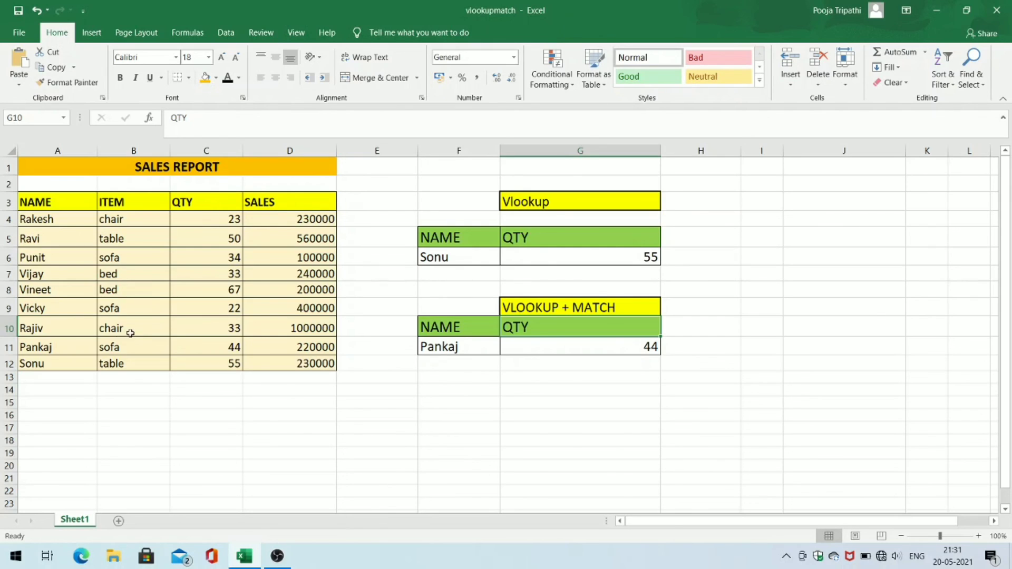
pyautogui.click(78, 347)
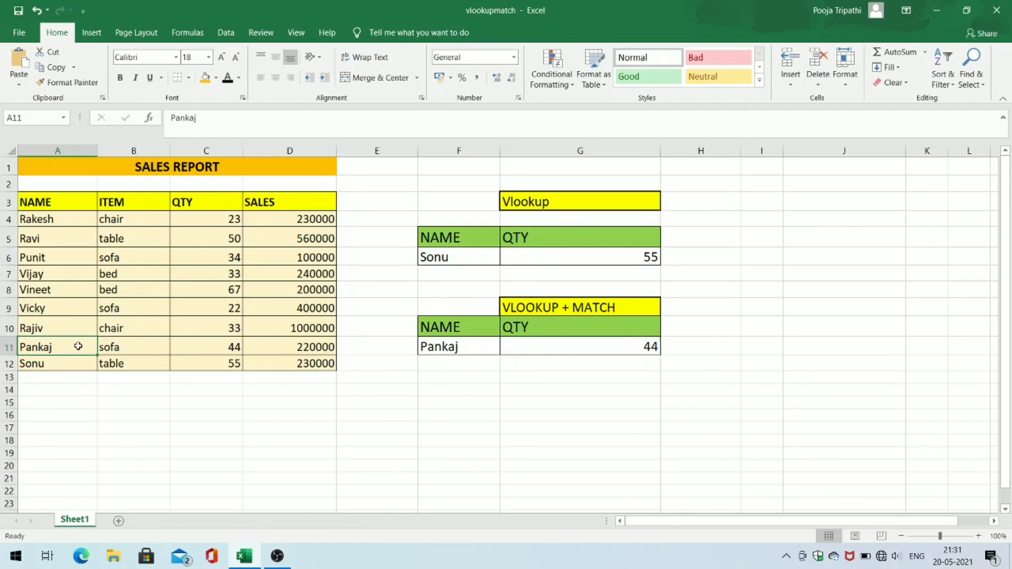
pyautogui.click(184, 348)
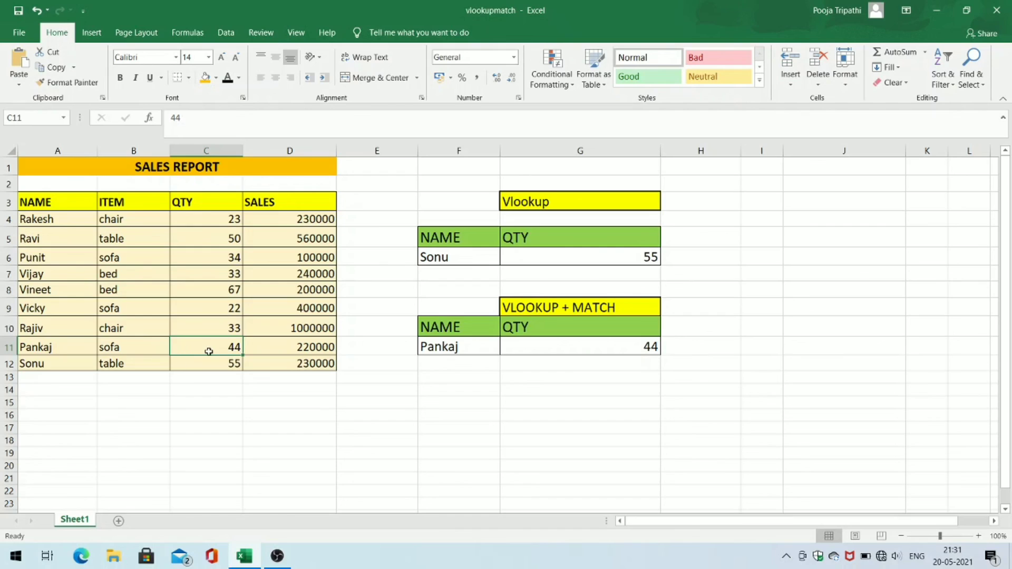
# Replace the lookup header in G10 with sales and compare the G11 result with D11 of the report
pyautogui.click(549, 326)
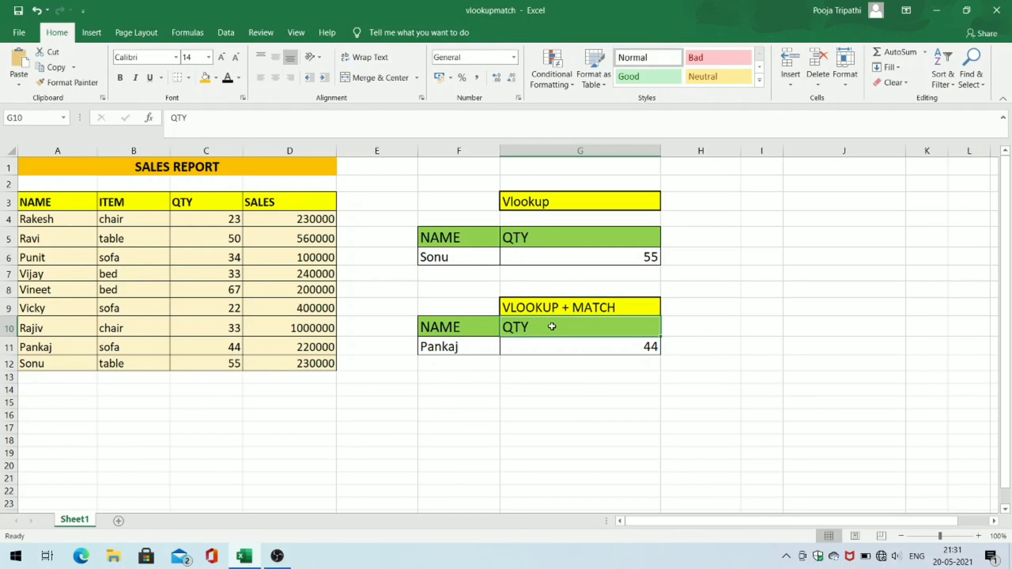
pyautogui.write('sales')
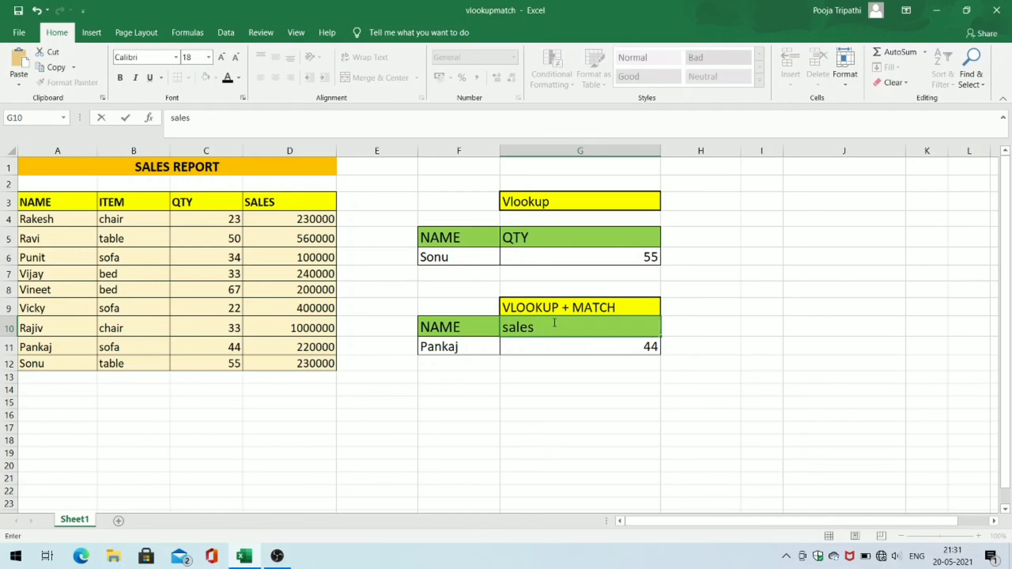
pyautogui.press('Return')
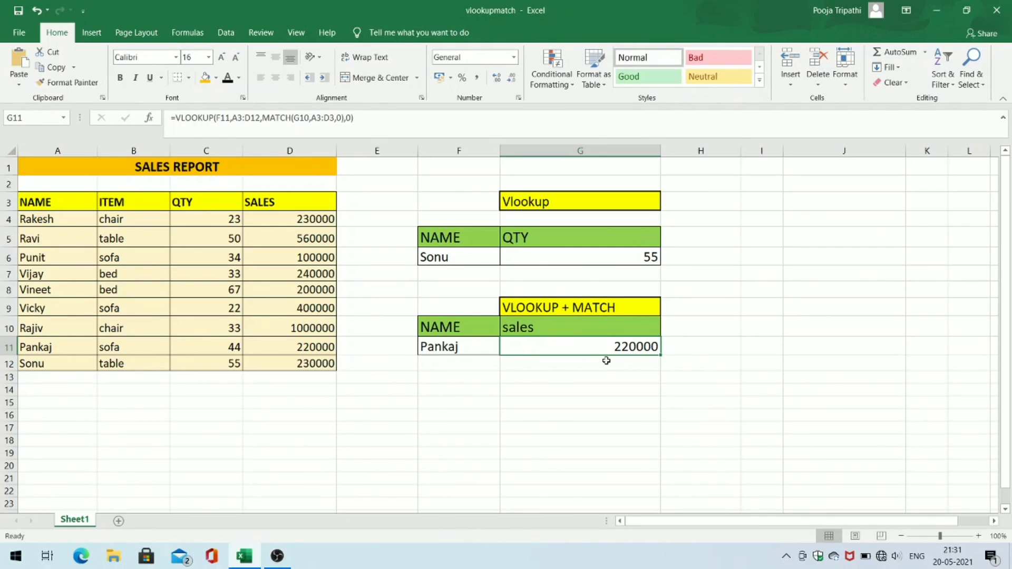
pyautogui.click(323, 351)
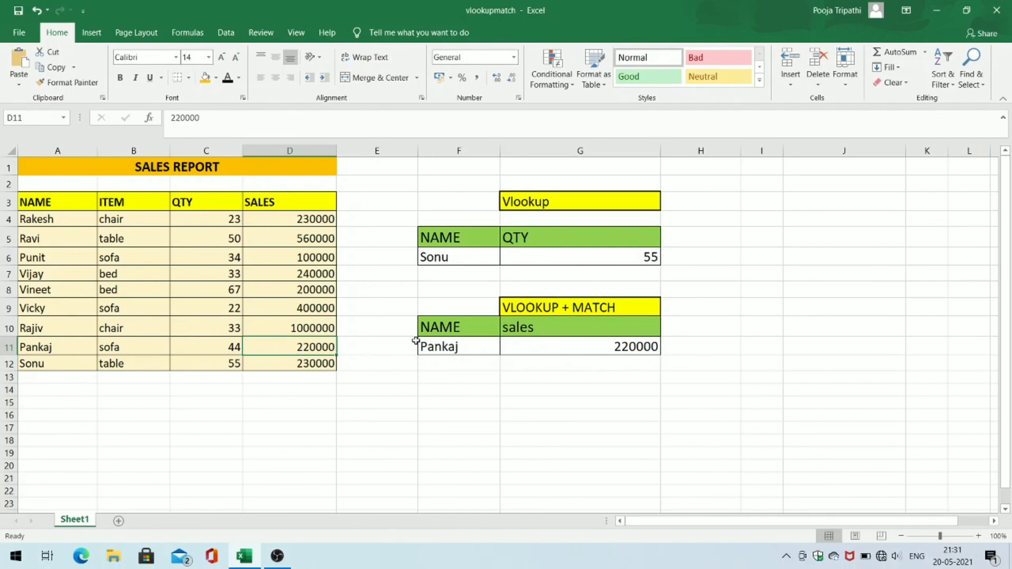
# Examine the VLOOKUP + MATCH formula in G11 against the plain VLOOKUP in G6 and its fixed column number
pyautogui.click(541, 349)
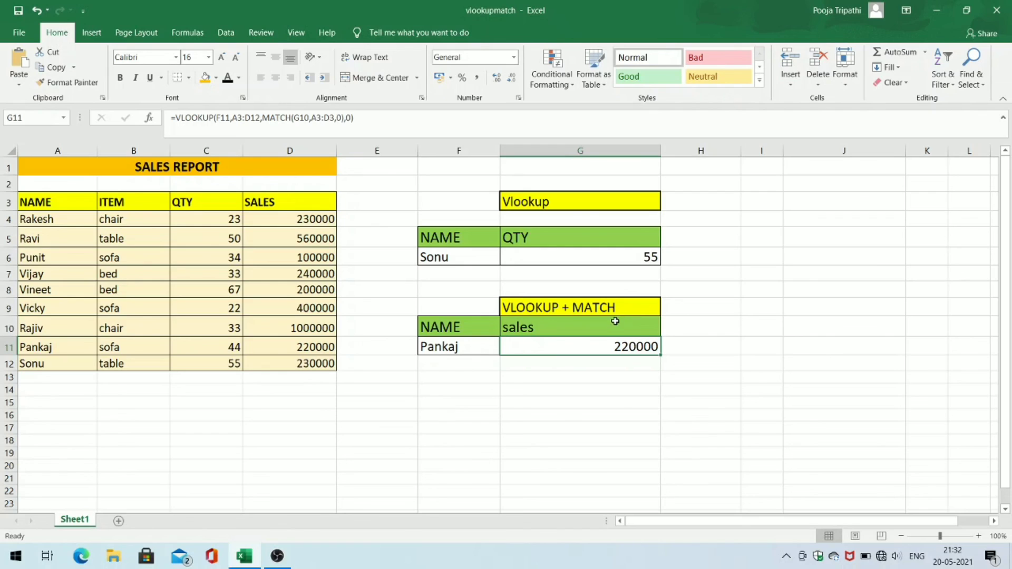
pyautogui.click(575, 236)
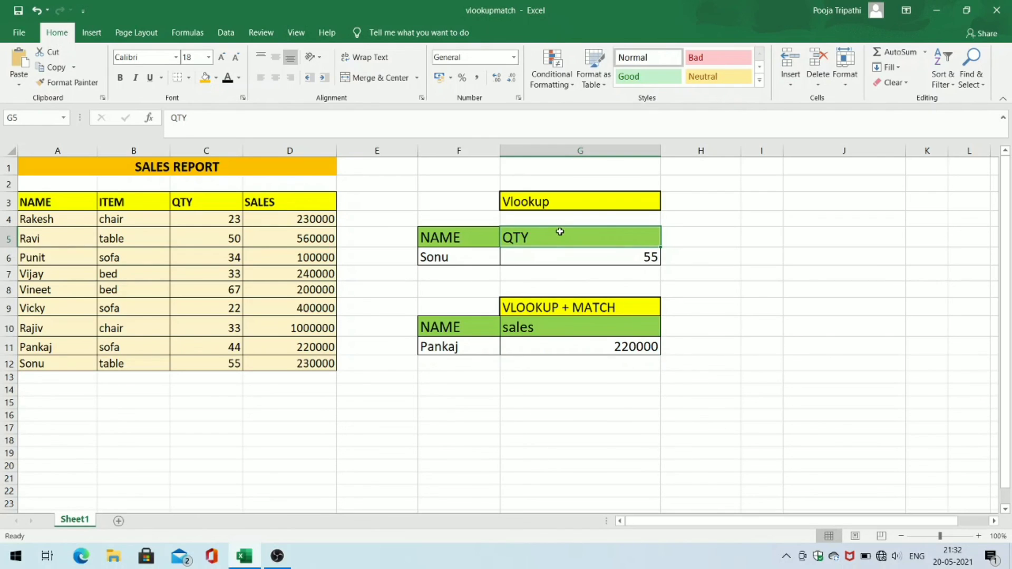
pyautogui.click(537, 258)
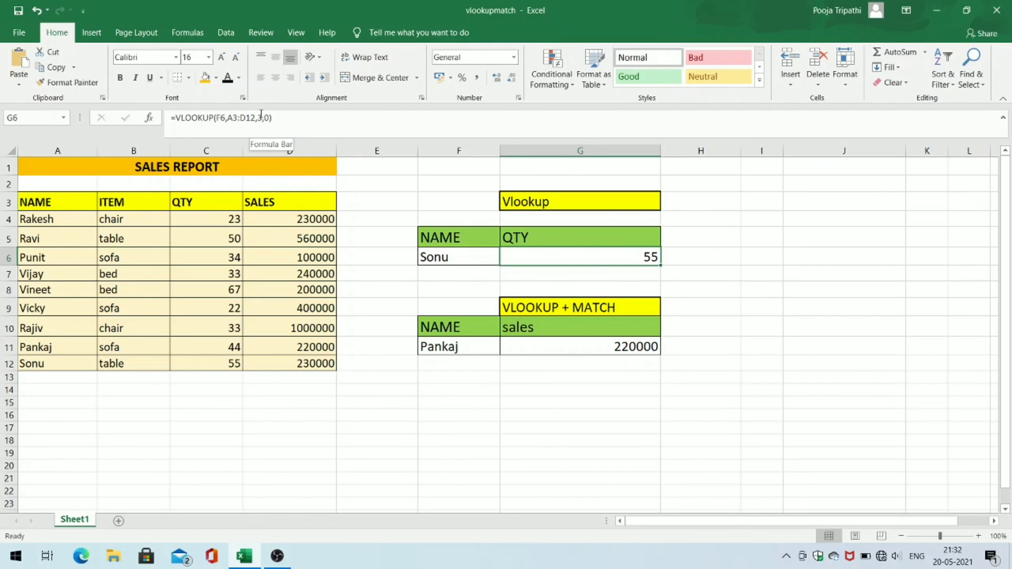
pyautogui.click(529, 382)
pyautogui.click(542, 333)
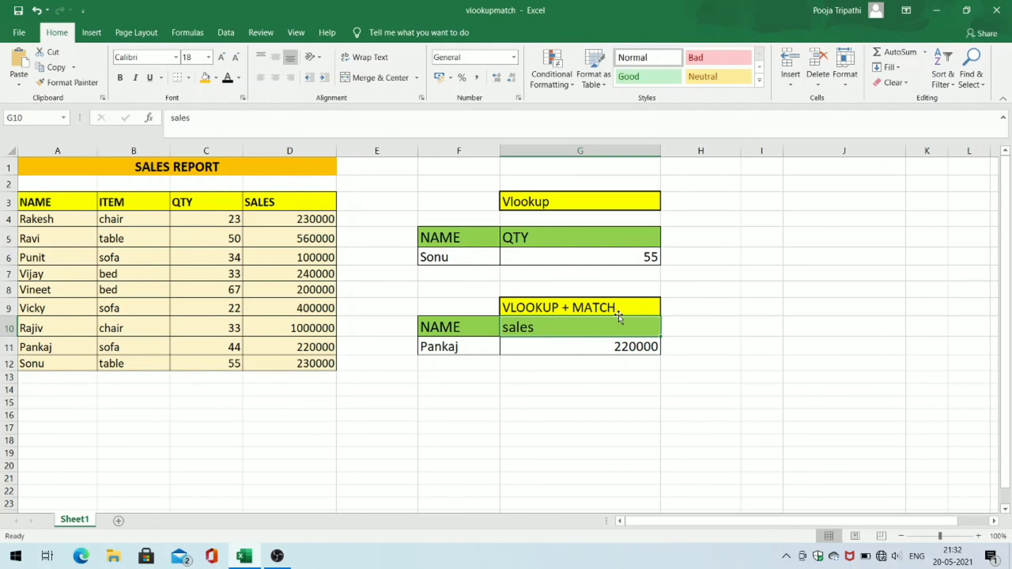
pyautogui.click(563, 364)
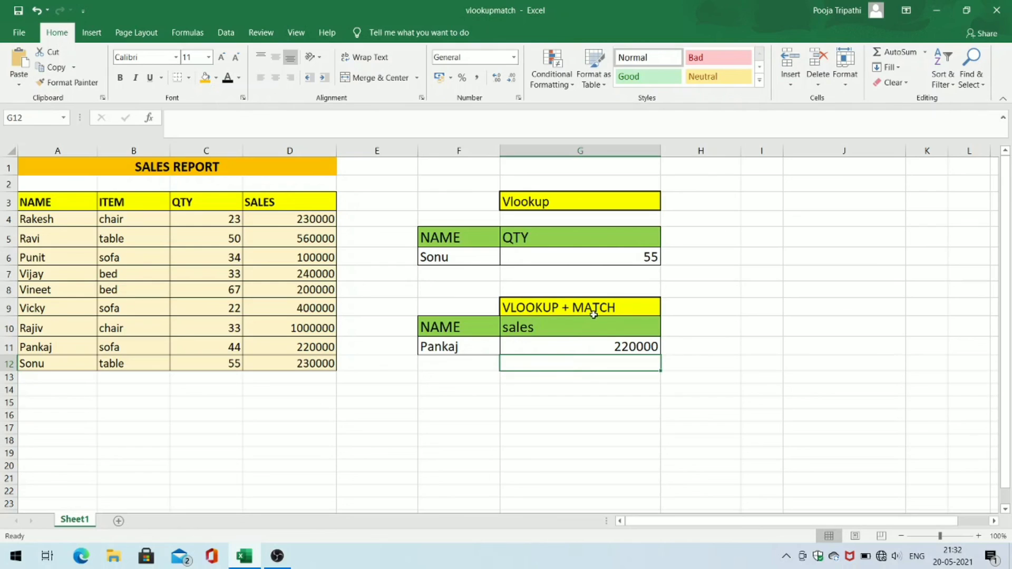
pyautogui.click(577, 347)
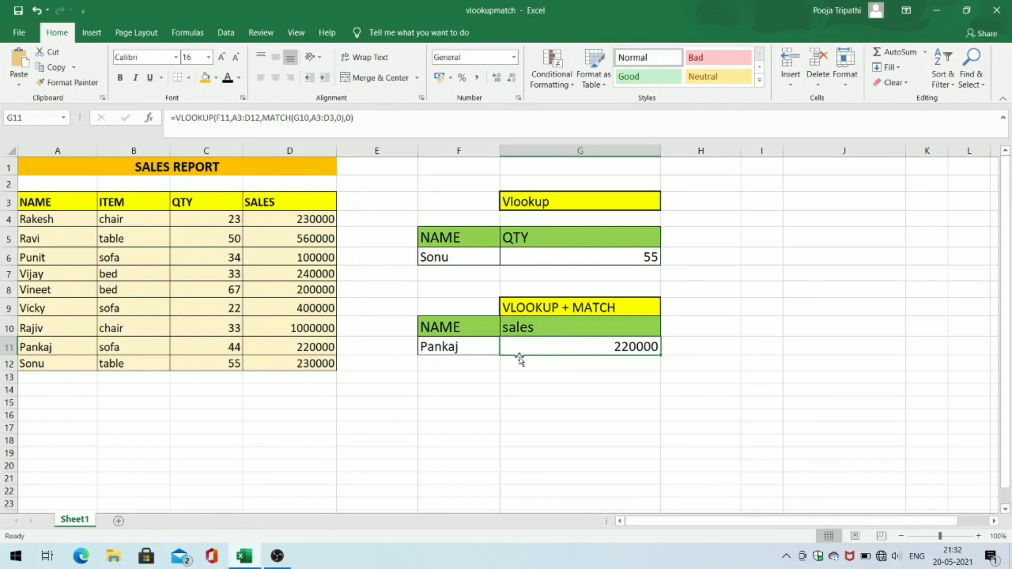
pyautogui.click(518, 390)
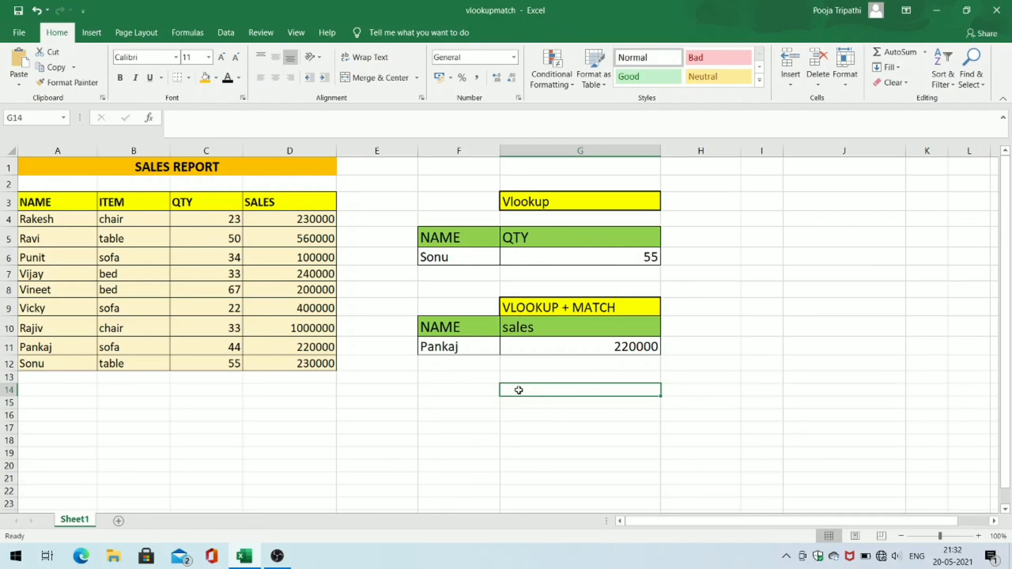